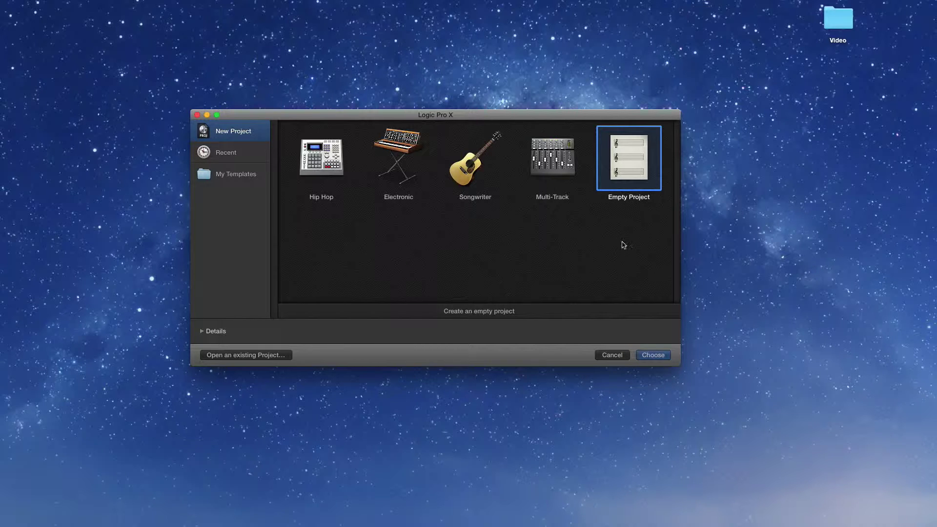
Step: Create an empty project with one software instrument track routed to Output 1 + 2
double_click(627, 175)
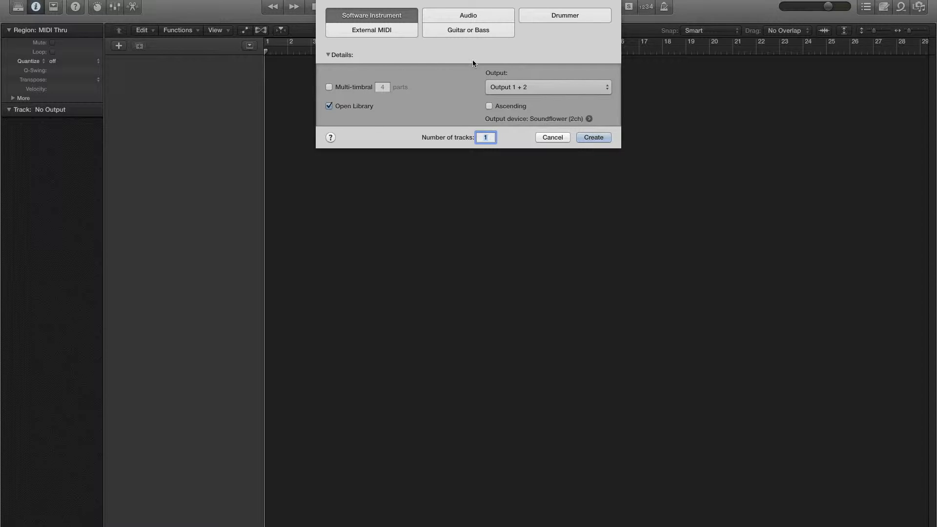
left_click(510, 87)
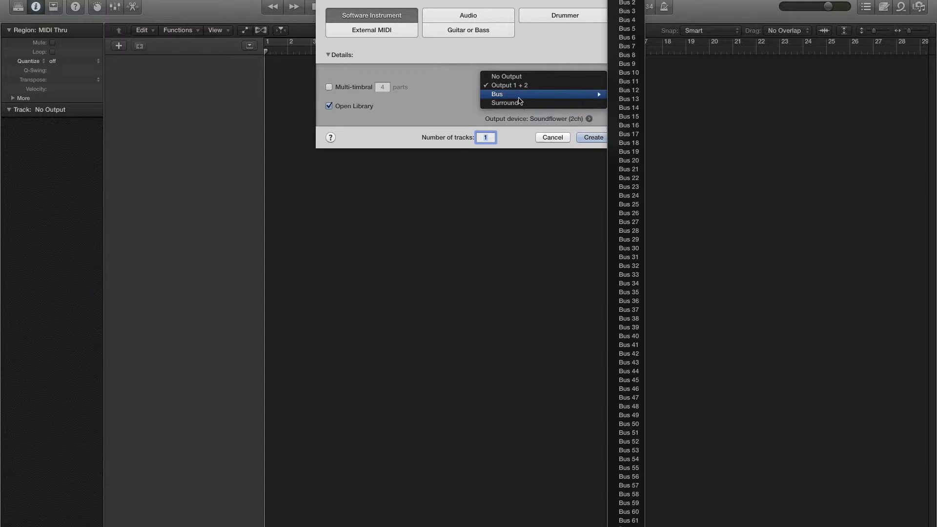
left_click(507, 85)
key("Return")
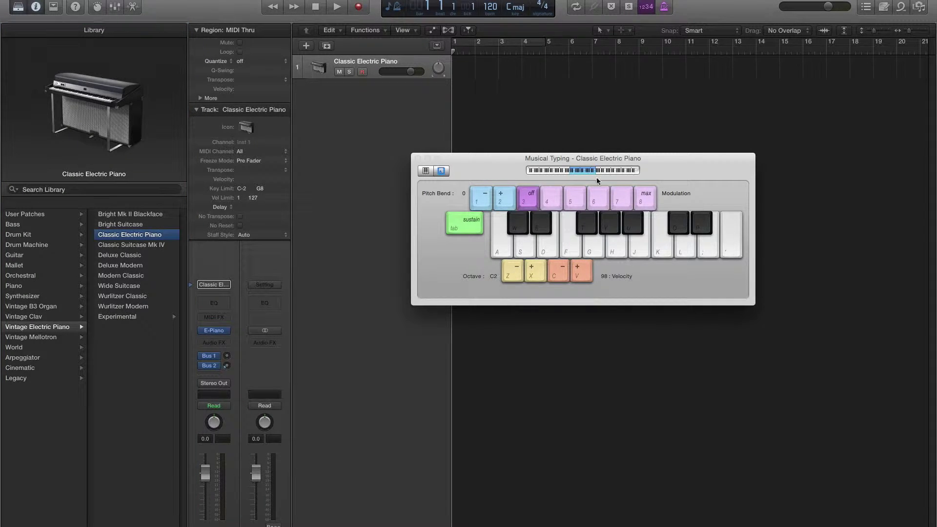
Step: Play a few test notes on the Classic Electric Piano track using Musical Typing
key("d")
key("g")
key("f")
key("s")
key("d")
key("f")
key("g")
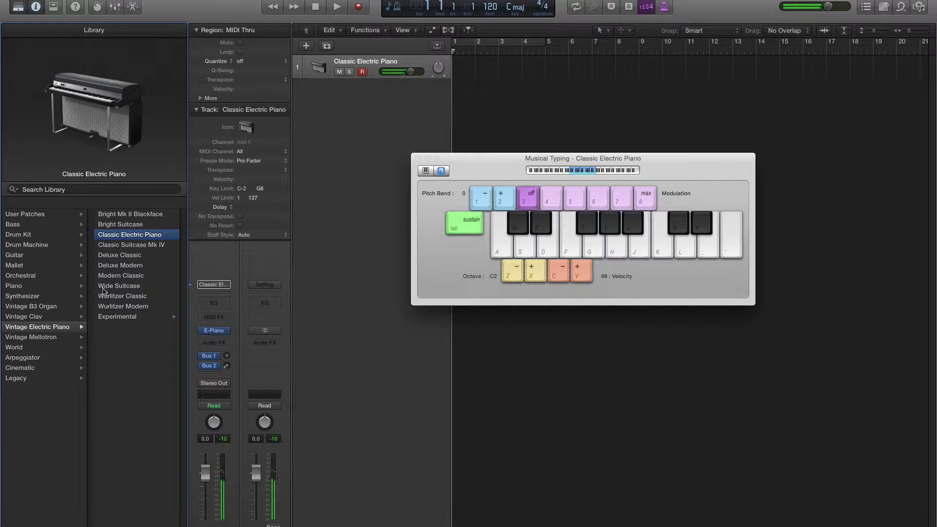
Step: Load the Eighties Synth Brass patch from the library's Synthesizer Brass category onto the track
left_click(19, 295)
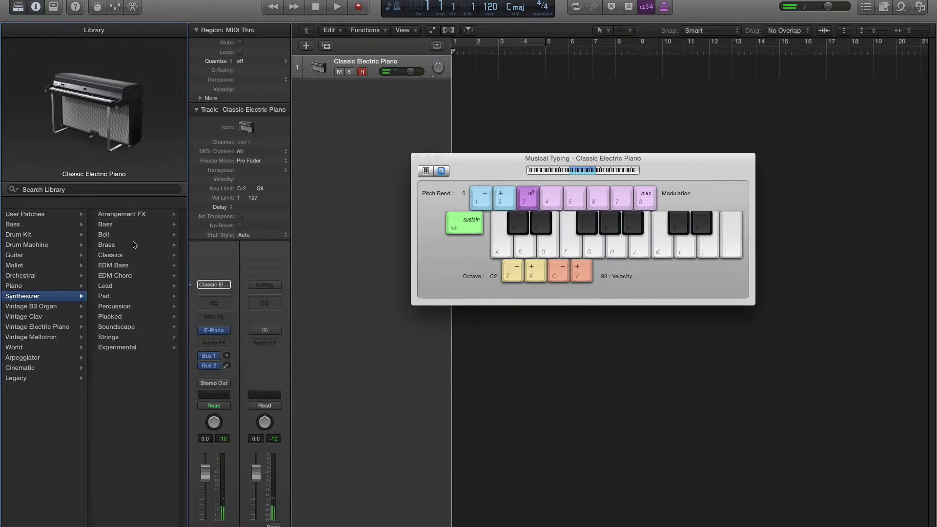
left_click(136, 245)
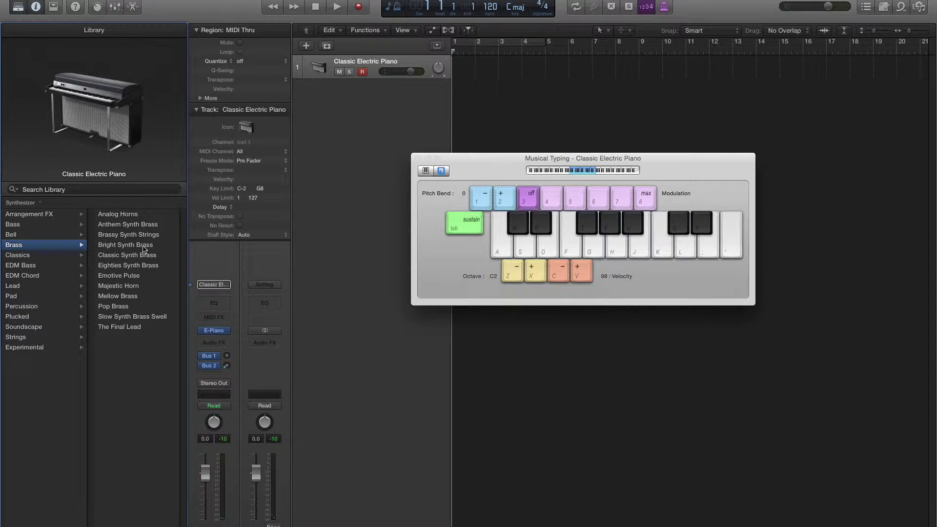
left_click(136, 266)
Step: Audition the Eighties Synth Brass patch by playing notes at several pitches, raising the Musical Typing octave to C4
key("g")
key("j")
key("l")
key("g")
key("k")
key("semicolon")
key("d")
key("j")
key("j")
key("l")
key("x")
key("x")
key("g")
key("j")
key("l")
key("j")
key("l")
key("j")
key("g")
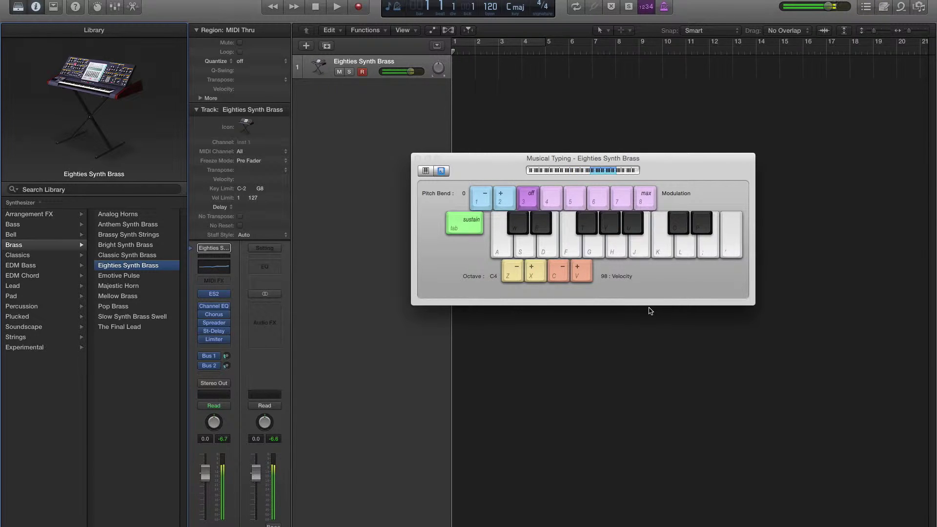
key("s")
key("d")
key("f")
key("g")
key("j")
key("l")
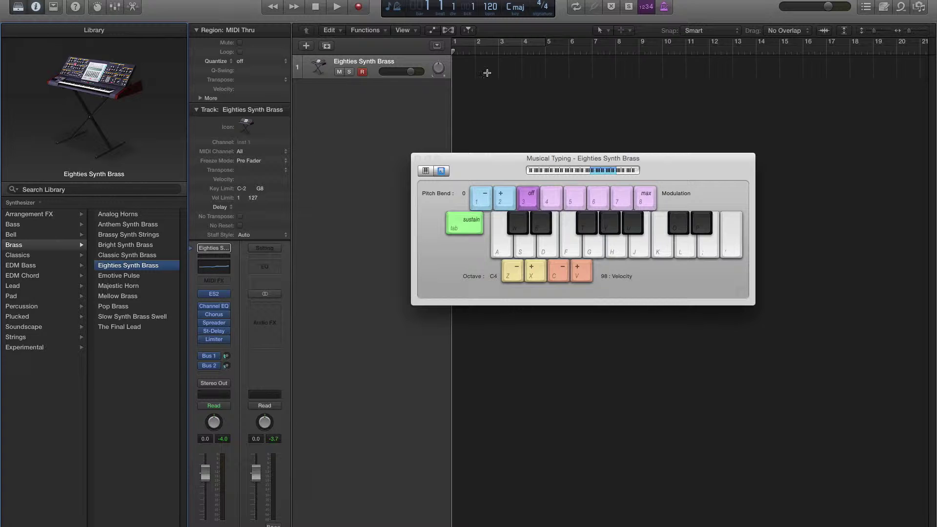
Step: Duplicate the Eighties Synth Brass track until the project has six identical tracks
key("super+d")
key("super+d")
key("super+d")
key("super+d")
key("super+d")
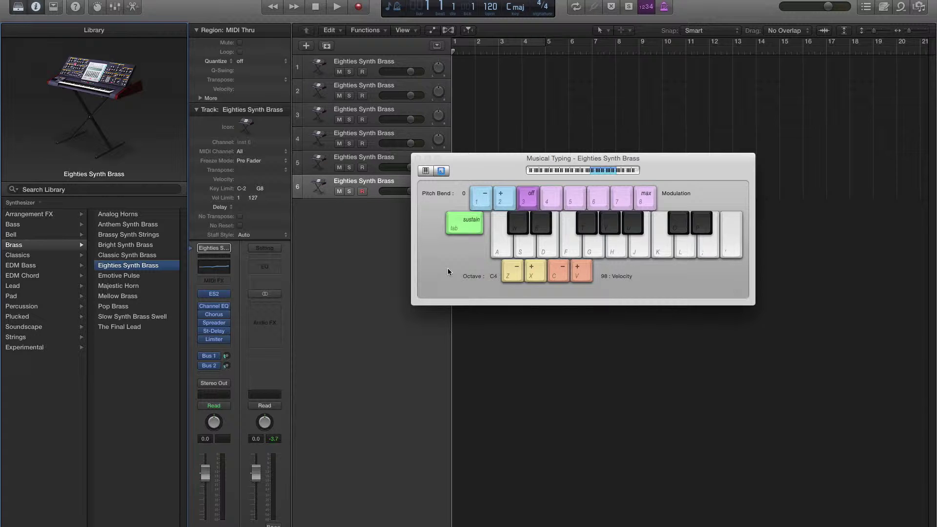
Step: Set the Musical Typing octave to C1 and its velocity to 103
key("z")
key("z")
key("z")
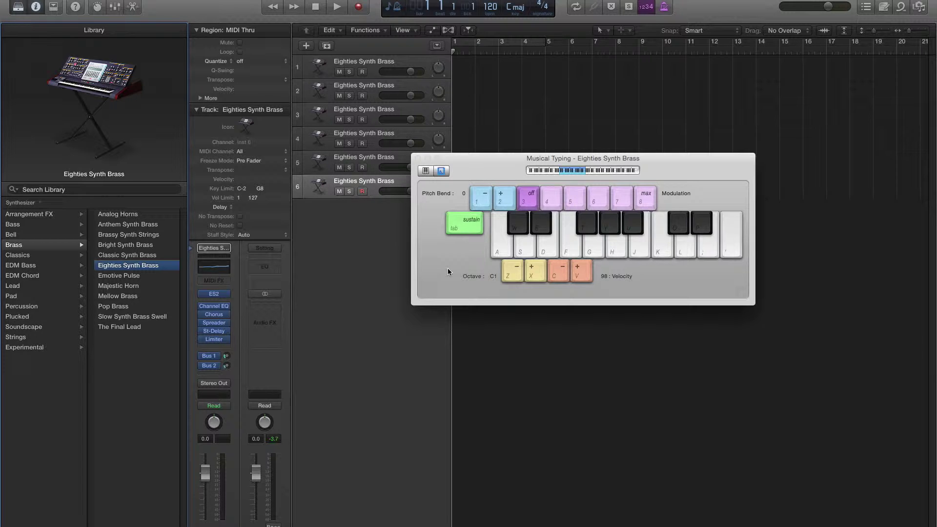
key("v")
Step: Record a single sustained C1 note on the first track, stopping after bar 8 begins
left_click(393, 62)
left_click_drag(511, 177, 525, 164)
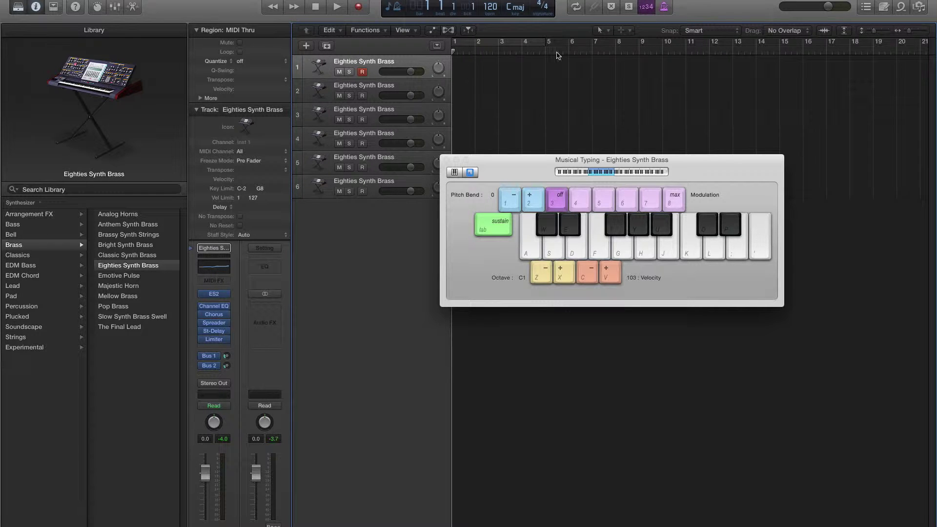
left_click(358, 7)
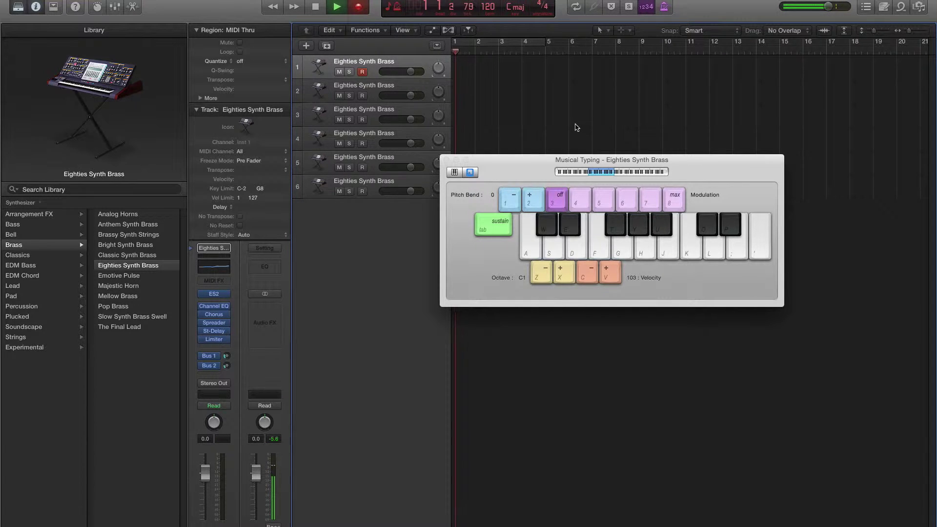
key("a")
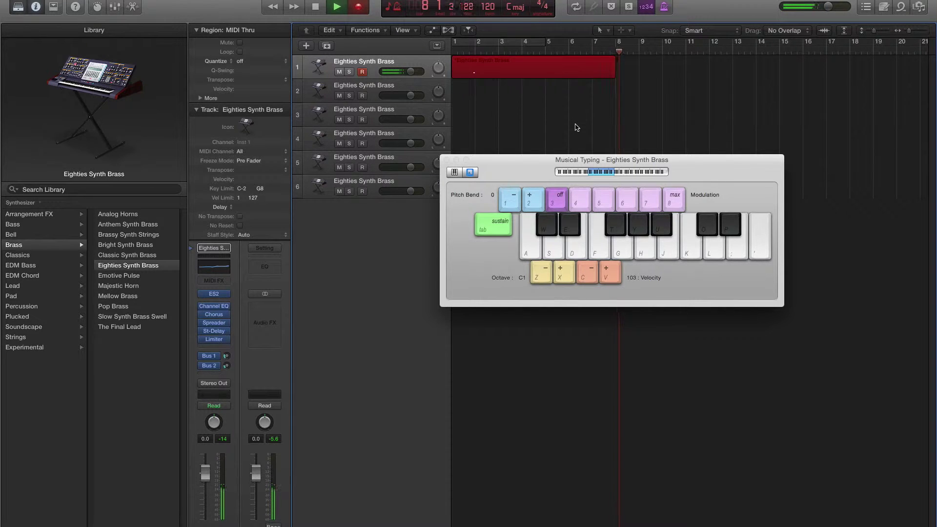
key("space")
Step: In the Piano Roll, align the recorded note's start to bar 2 and extend its end to the region's end
double_click(498, 69)
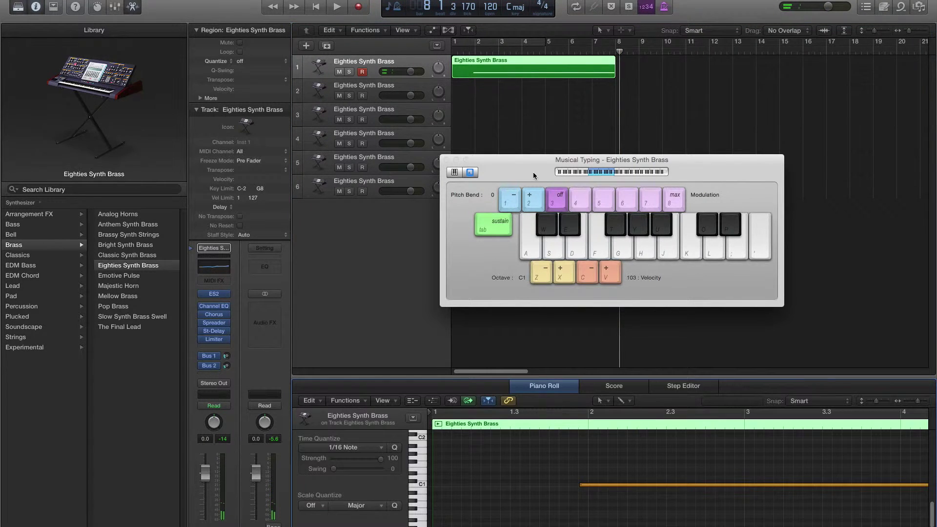
left_click_drag(534, 159, 598, 62)
left_click_drag(580, 485, 589, 485)
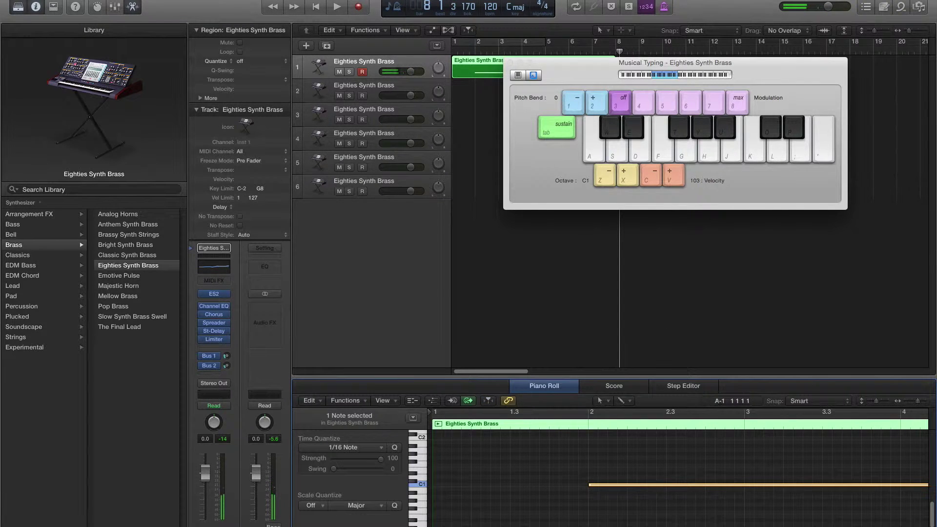
scroll(678, 479, "right", 20)
scroll(488, 483, "left", 3)
left_click_drag(483, 486, 484, 485)
left_click_drag(561, 63, 694, 59)
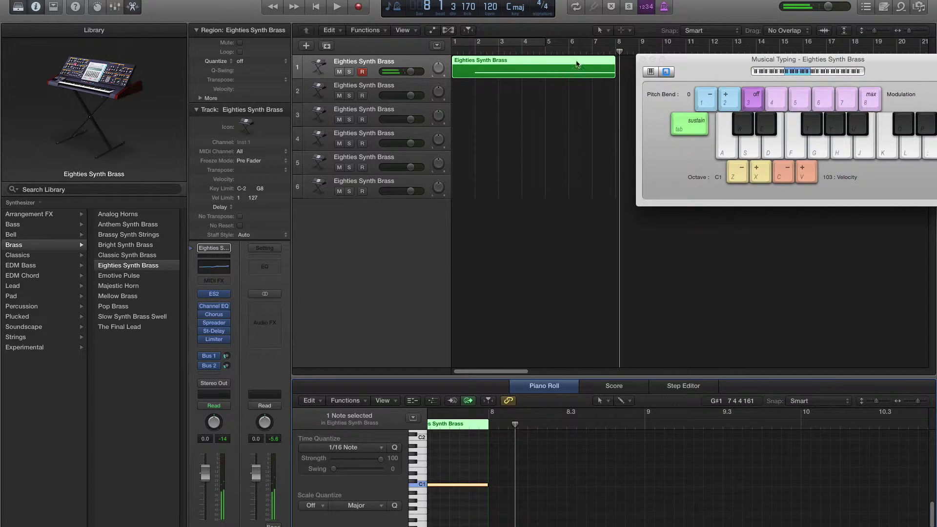
Step: Cut off and delete the region's part before bar 2, and move the remaining region to bar 1
left_click(476, 52)
key("super+t")
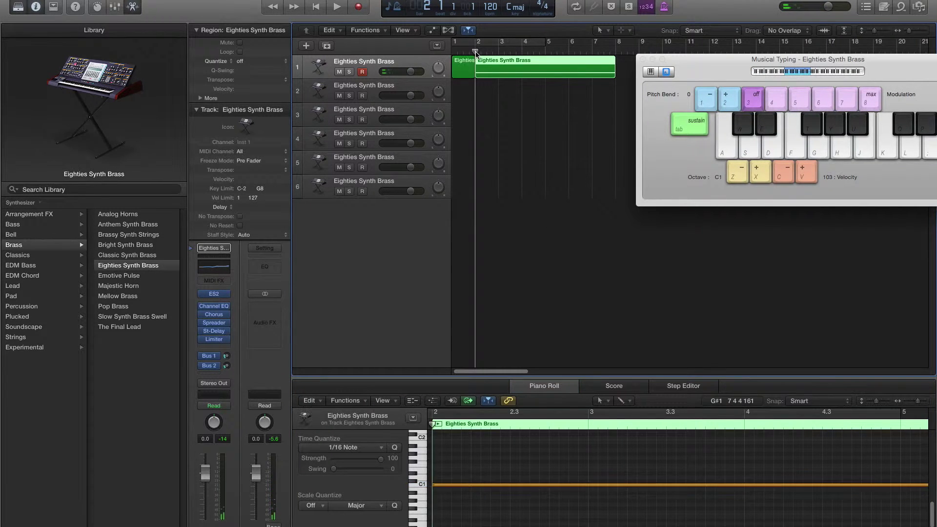
left_click(470, 68)
key("Delete")
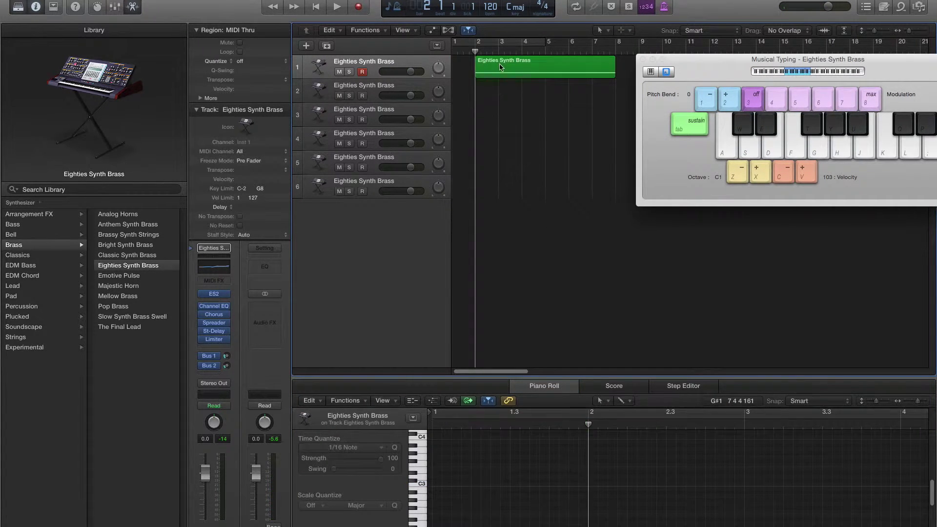
left_click(499, 71)
left_click_drag(519, 74, 494, 66)
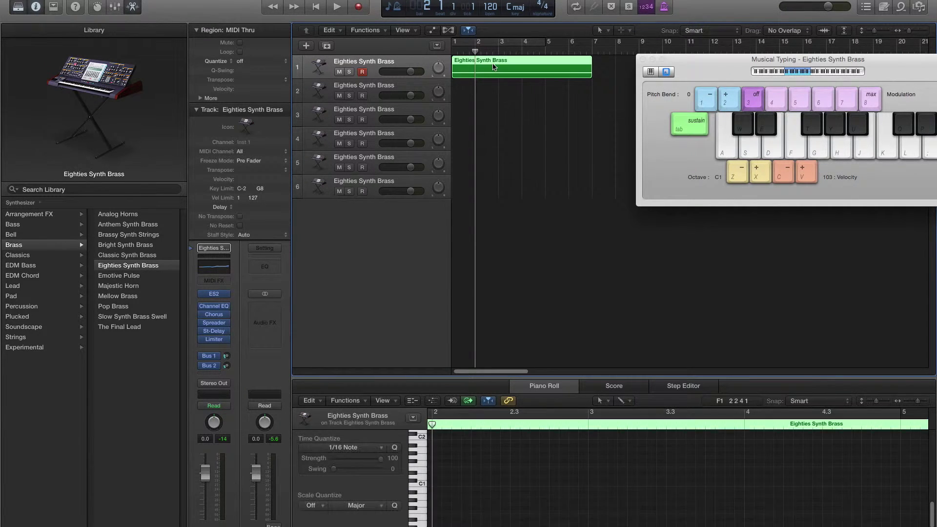
Step: Copy the first track's region onto tracks 2 through 6, each starting at bar 1
left_click(456, 53)
left_click(379, 94)
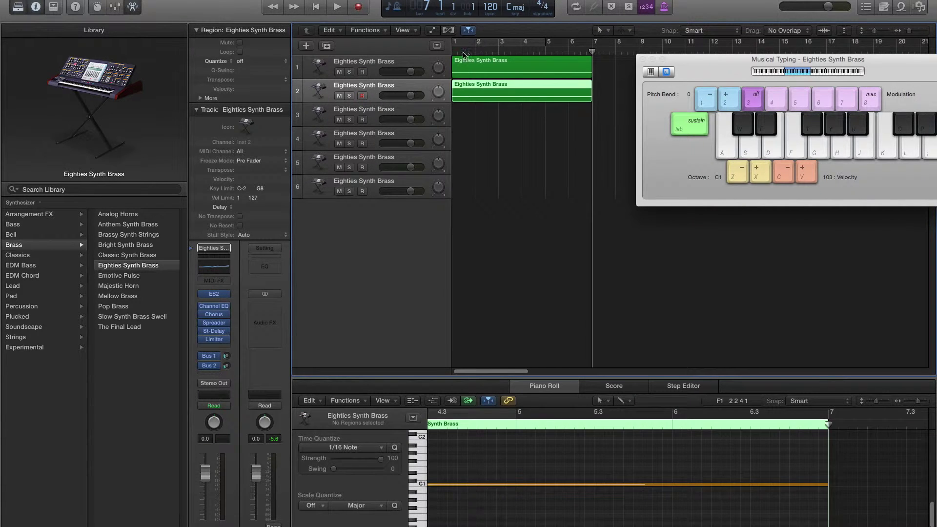
left_click(465, 52)
left_click(379, 118)
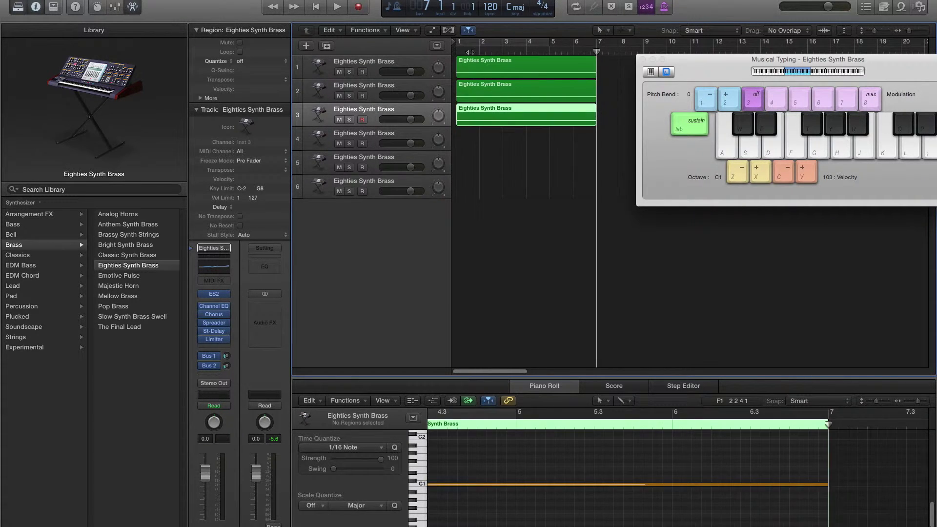
key("Return")
left_click(387, 128)
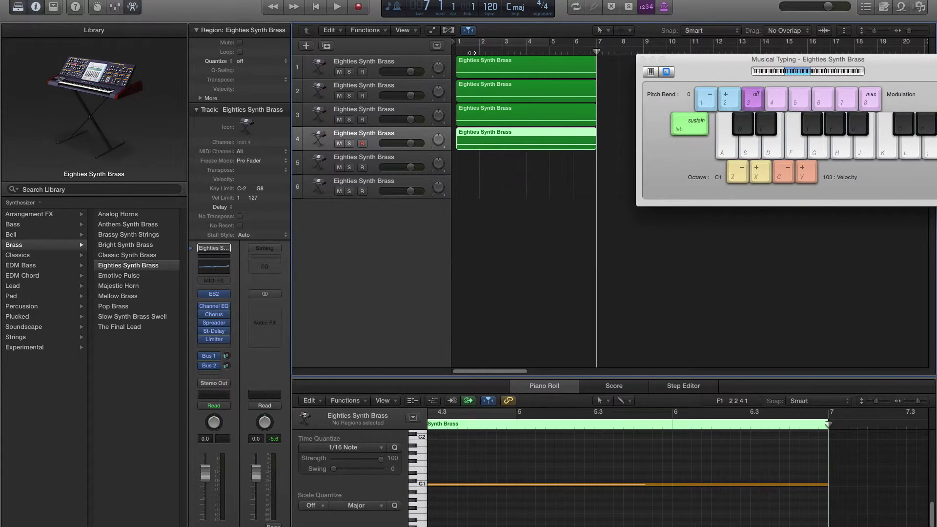
key("Return")
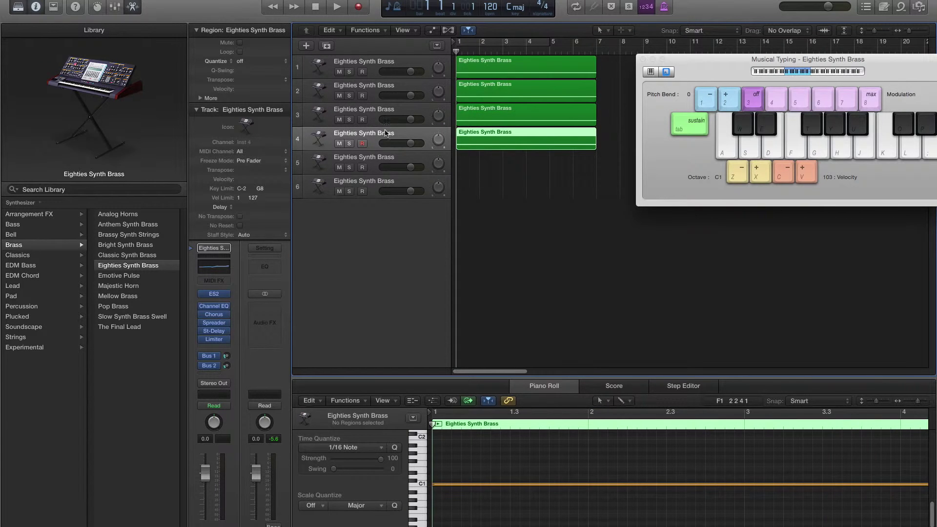
left_click(381, 156)
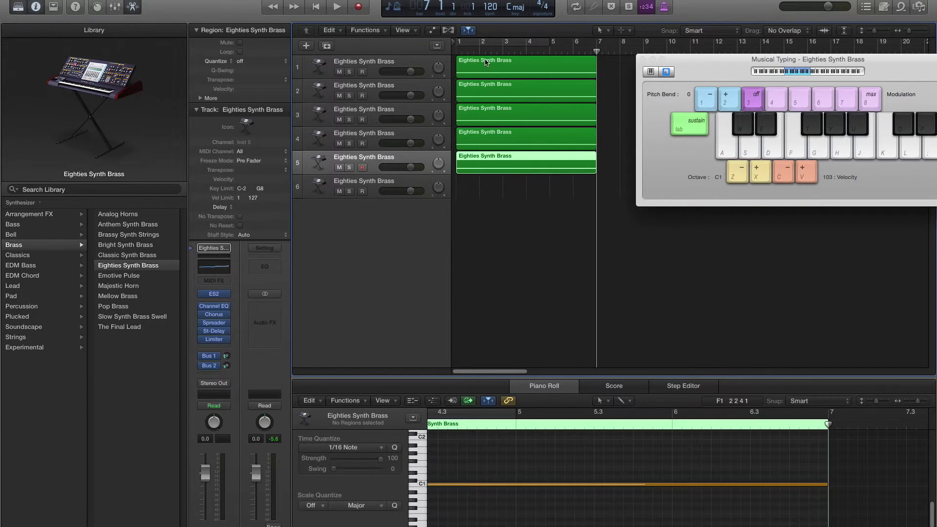
key("Return")
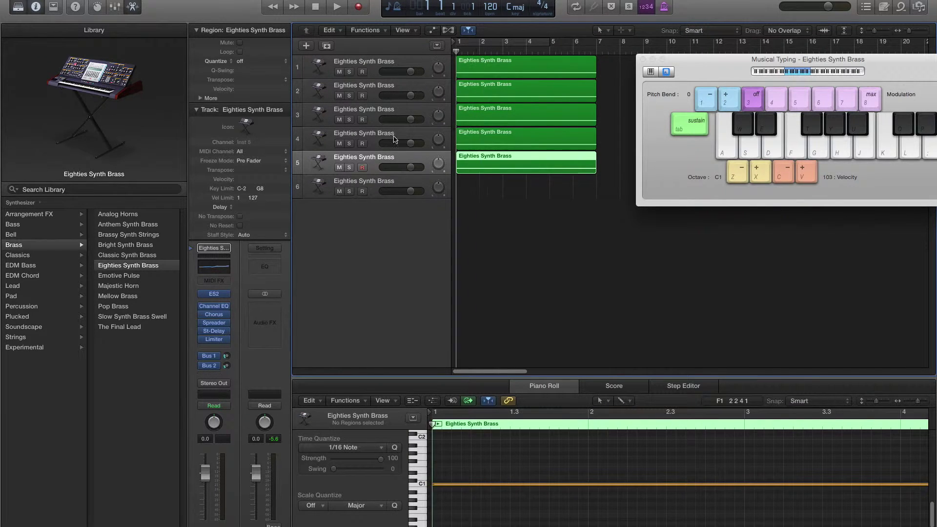
left_click(381, 183)
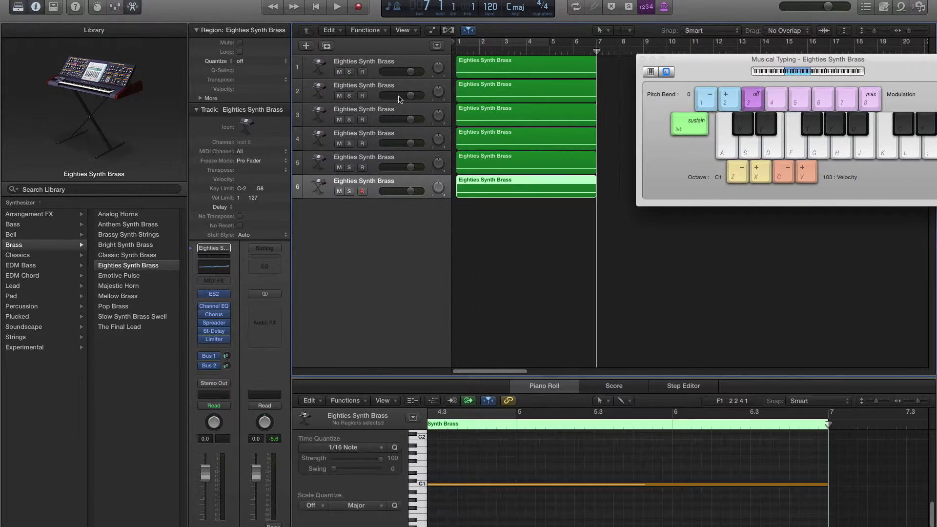
Step: Transpose the note in the second track's region up one octave to C2
left_click(387, 83)
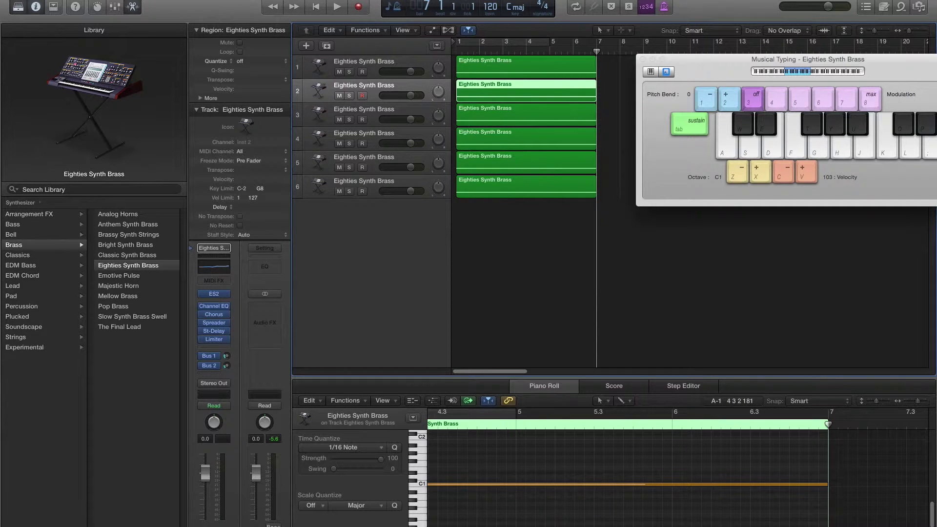
left_click_drag(454, 526, 451, 526)
scroll(674, 468, "left", 5)
left_click(423, 485)
left_click(446, 491)
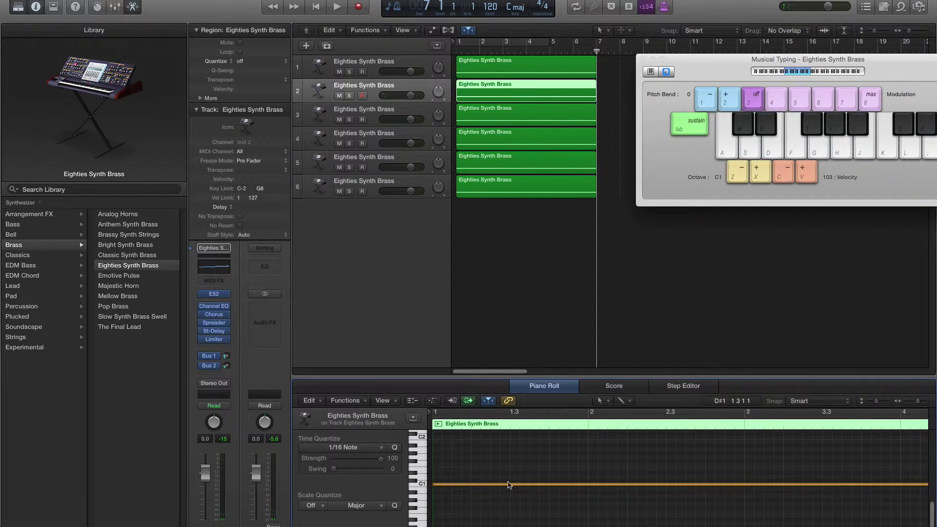
left_click_drag(471, 489, 471, 442)
Step: Transpose the note in the third track's region up to C3
left_click(527, 121)
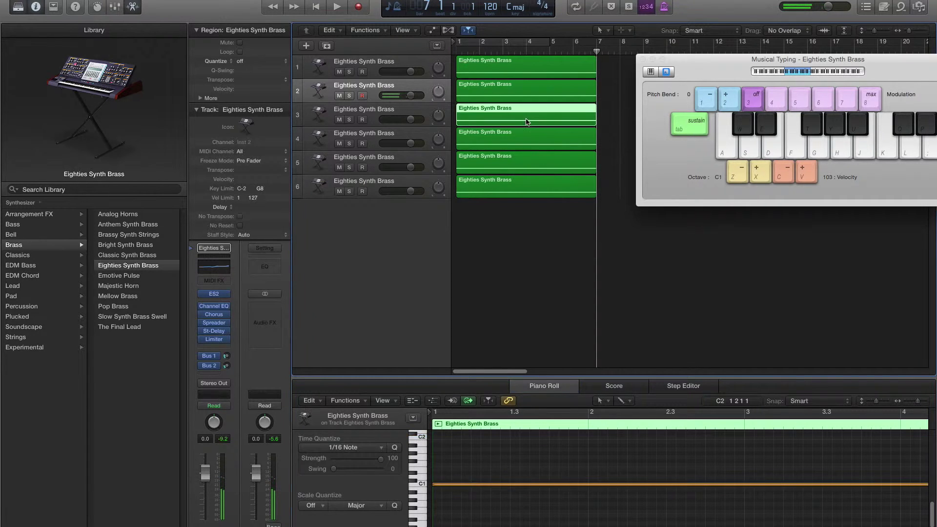
scroll(507, 516, "up", 1)
left_click_drag(471, 508, 470, 441)
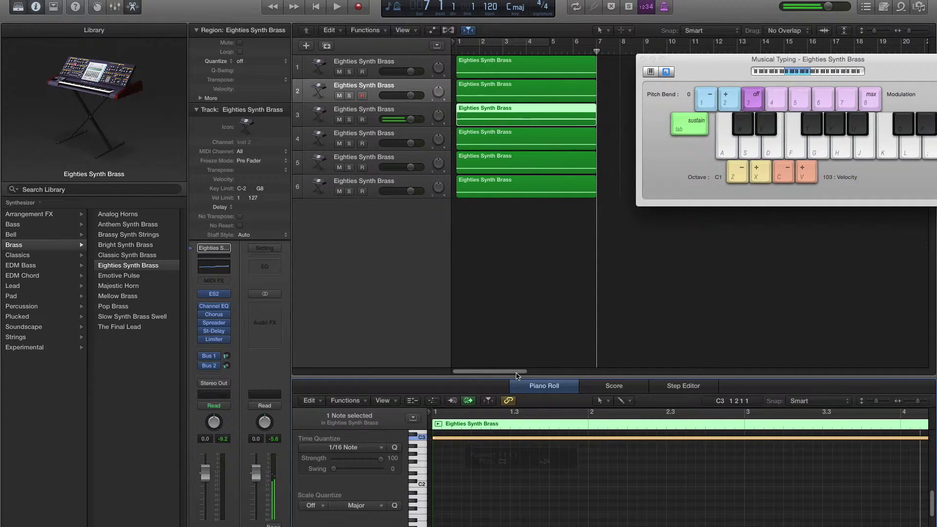
Step: Transpose the notes in the fourth and fifth tracks' regions up to successively higher octaves of C
left_click(528, 137)
left_click_drag(479, 526, 474, 445)
left_click(542, 162)
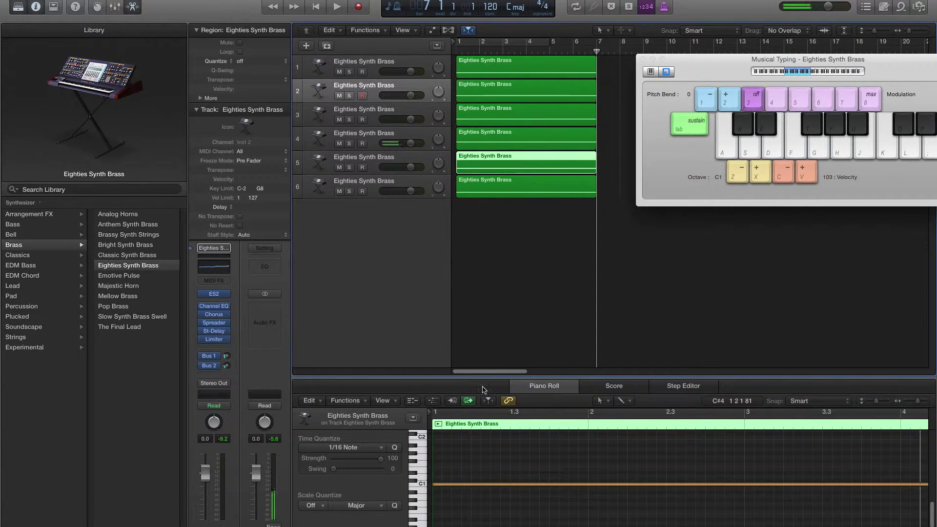
mouse_move(471, 488)
left_mouse_down()
mouse_move(469, 376)
mouse_move(469, 473)
left_mouse_up()
Step: Transpose the note in the sixth track's region up to the highest C of the series
left_click(512, 191)
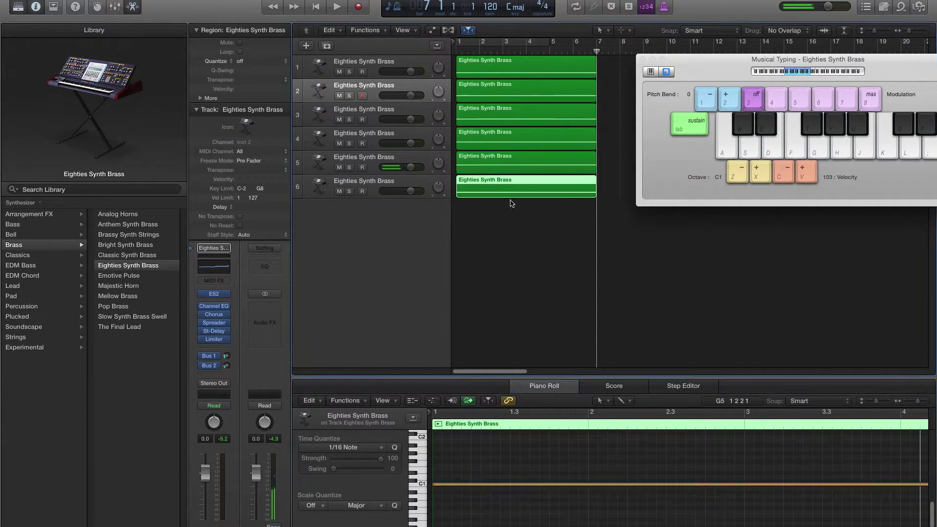
left_click(468, 484)
left_click_drag(466, 479, 462, 521)
left_click_drag(467, 526, 468, 526)
left_click(474, 490)
left_click(505, 219)
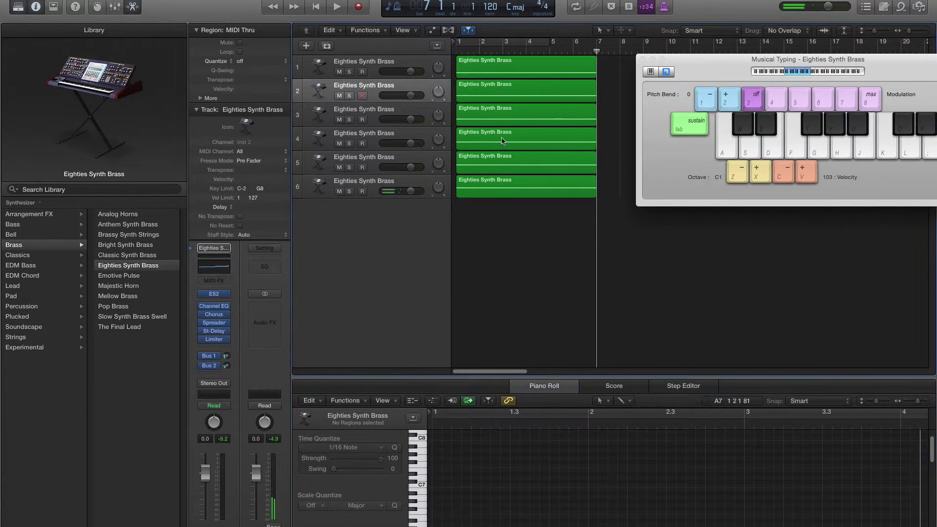
Step: Return the playhead to bar 1 and raise the volume of all six tracks to +6.0 dB
left_click(315, 6)
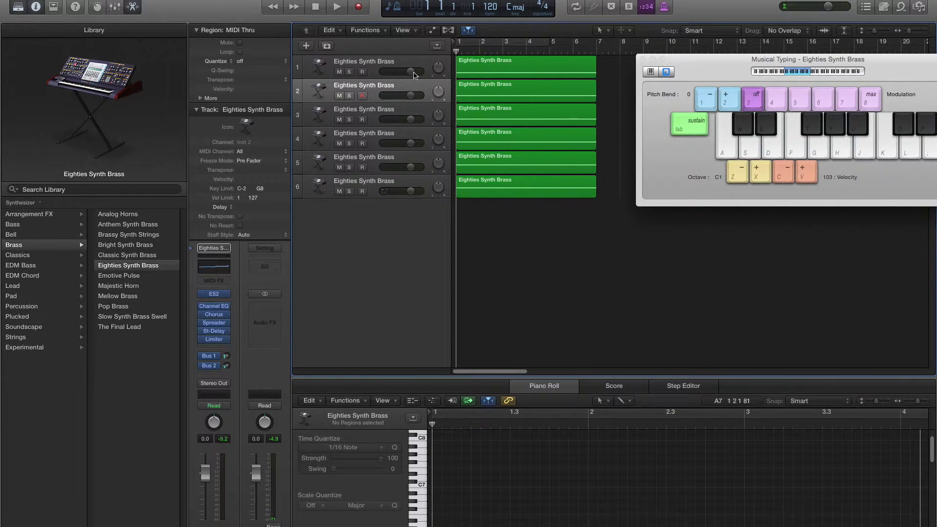
left_click_drag(411, 95, 472, 159)
left_click_drag(411, 166, 580, 210)
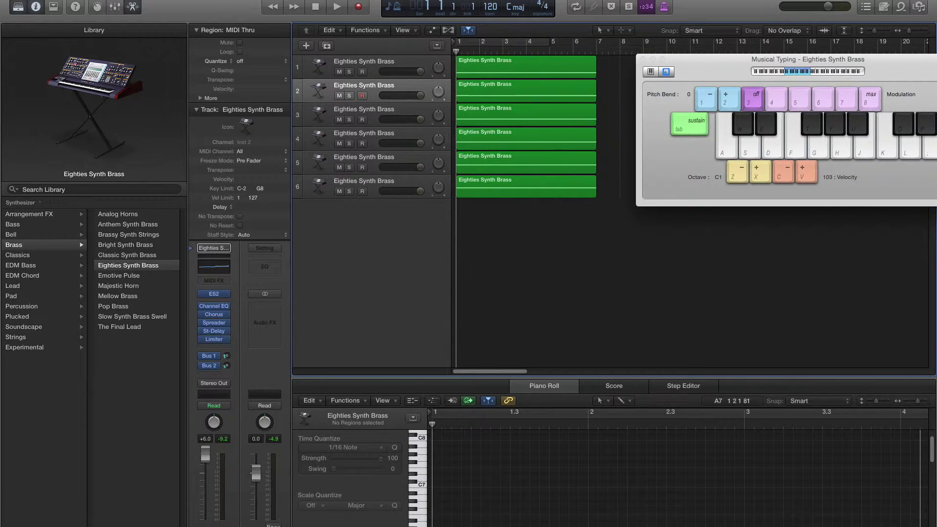
Step: Export the first track's region as a 16-bit WAVE file named C1 in the Video folder, including the audio tail
left_click(482, 70)
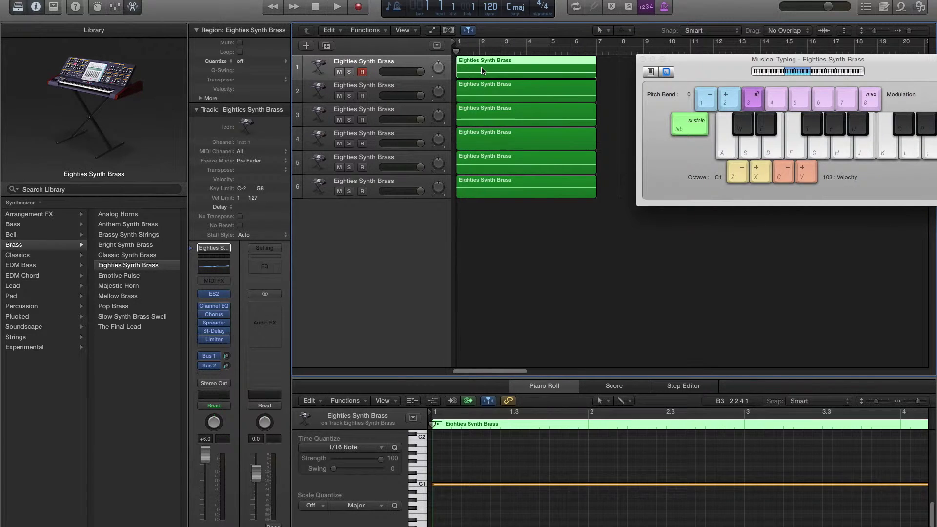
right_click(482, 70)
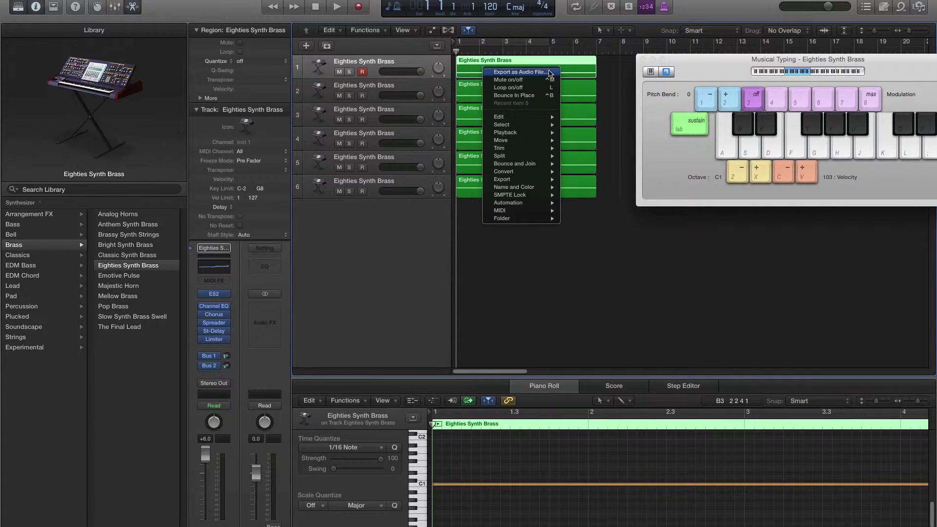
mouse_move(531, 181)
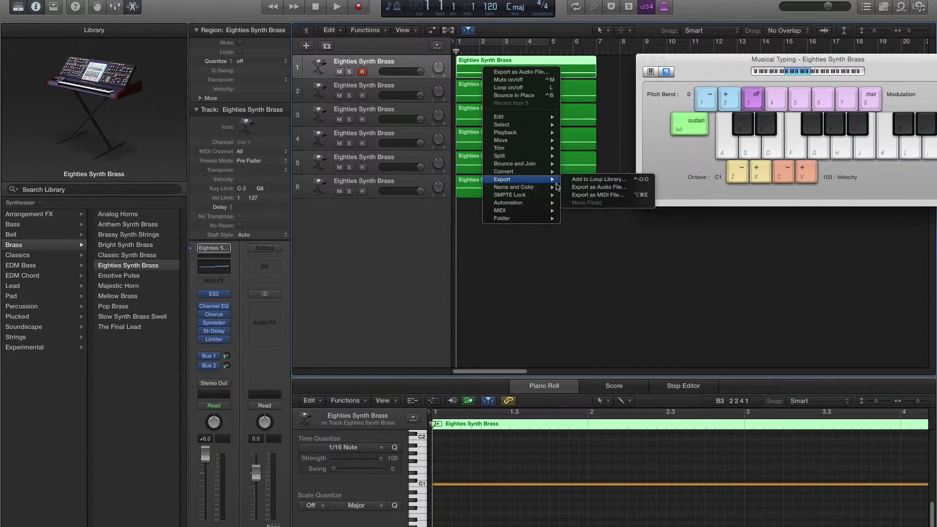
left_click(580, 188)
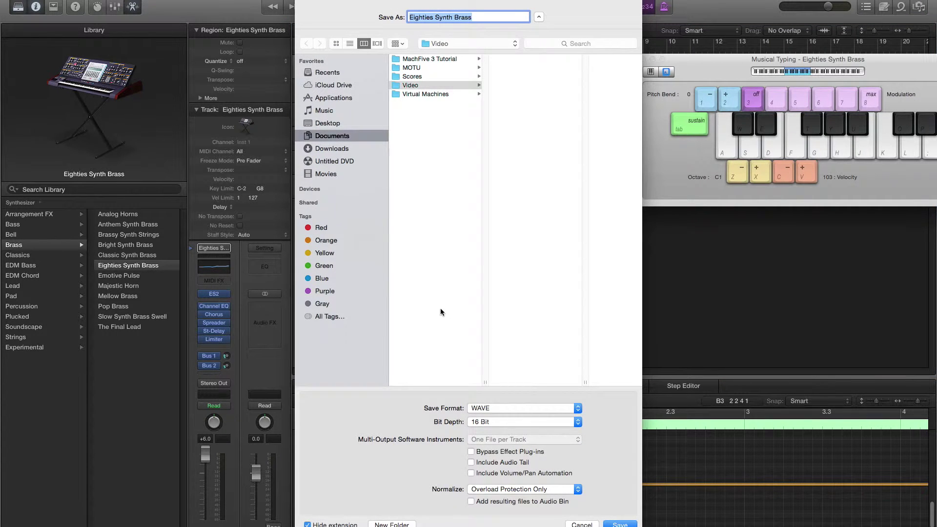
left_click(498, 412)
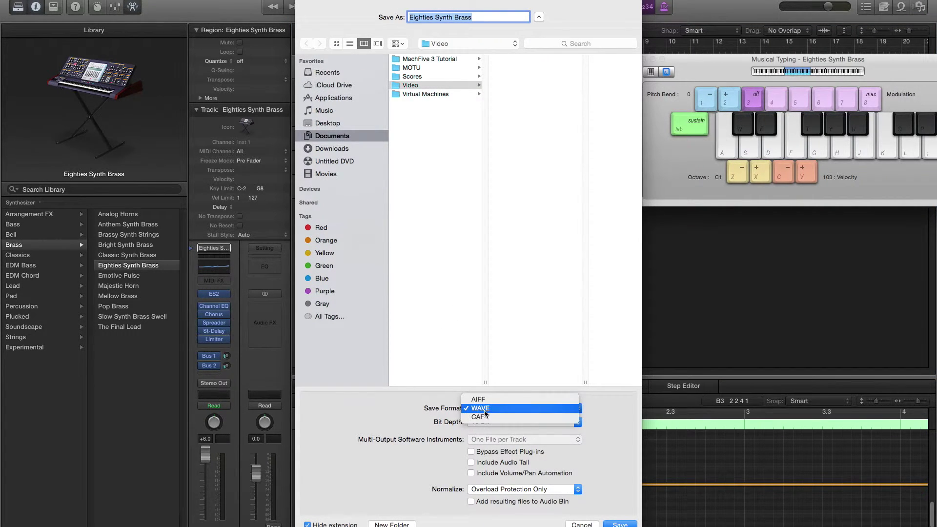
left_click(486, 410)
left_click(485, 422)
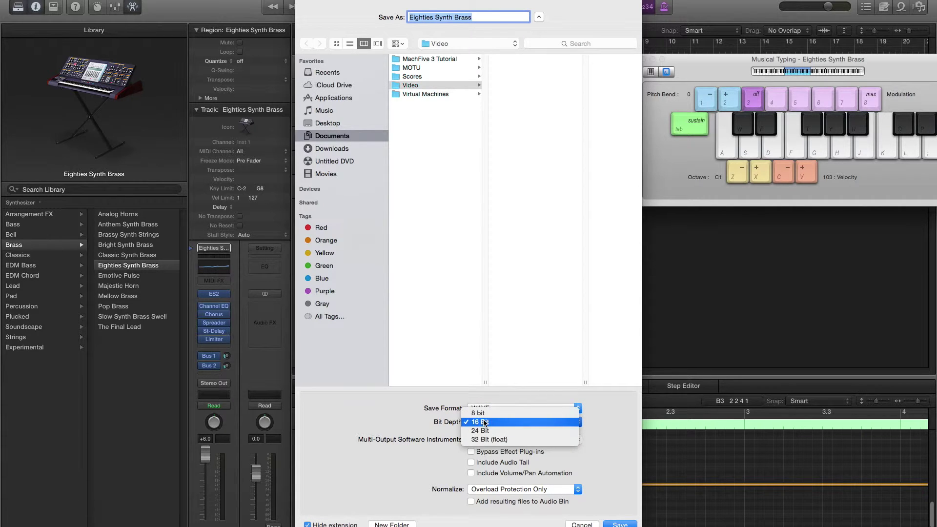
left_click(409, 431)
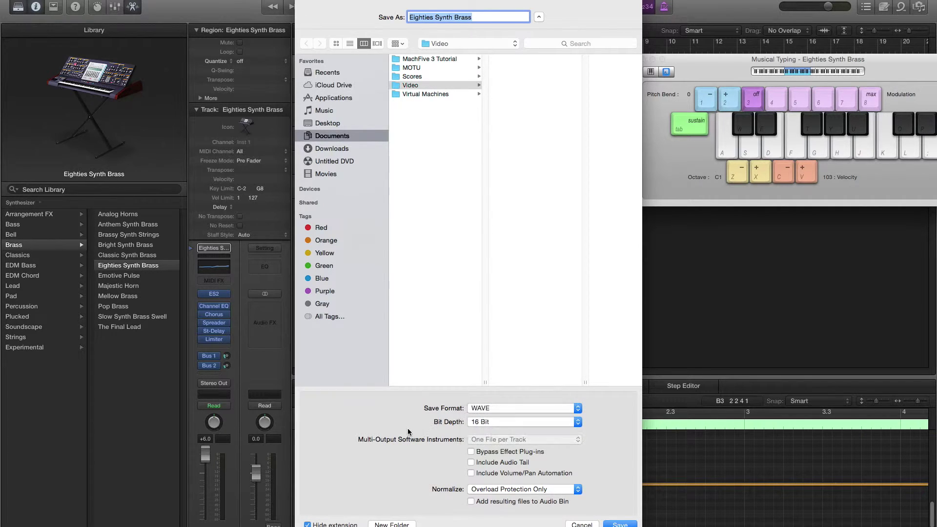
left_click(472, 463)
type("C1")
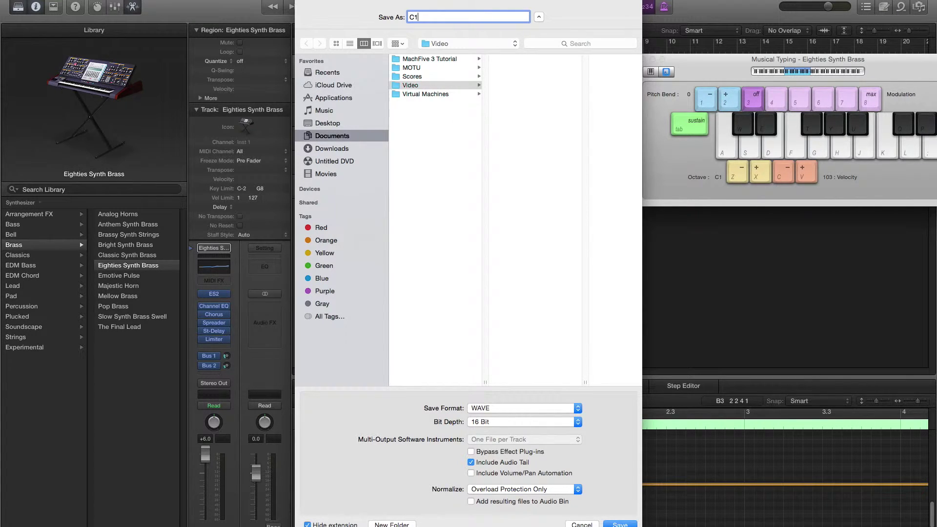
key("Return")
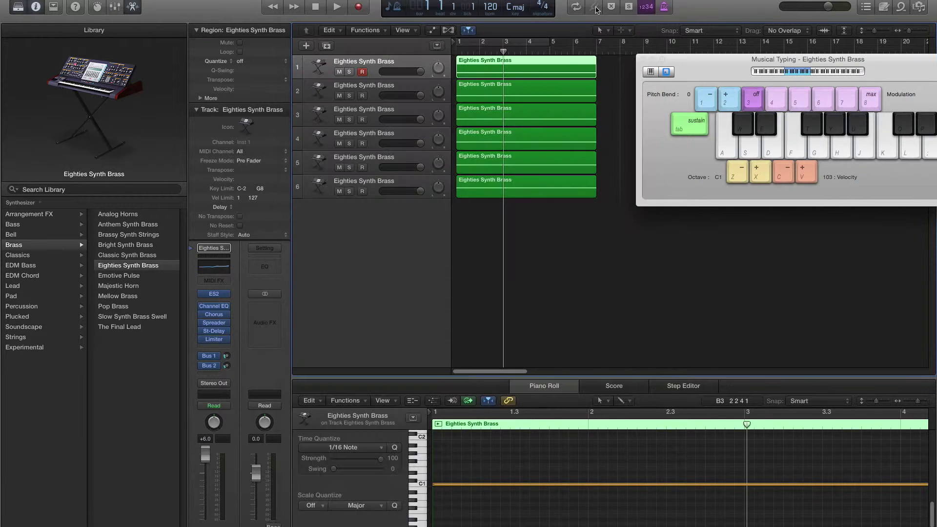
Step: Export the second track's region as an audio file named C2 with the audio tail included
right_click(492, 99)
mouse_move(562, 208)
left_click(607, 215)
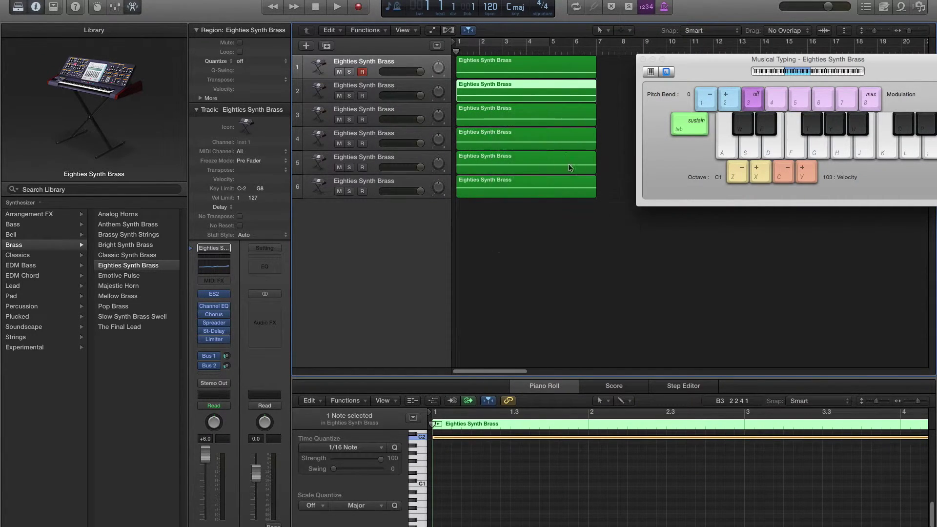
left_click(471, 462)
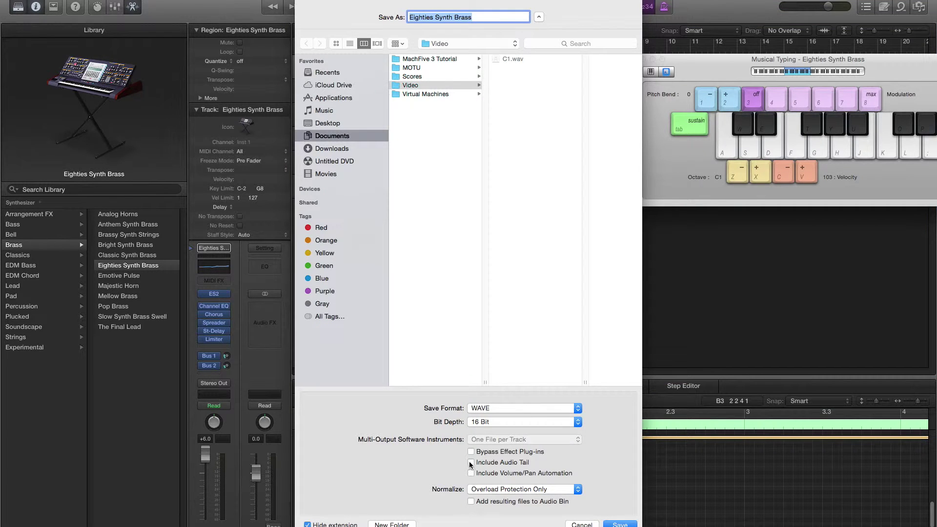
type("C2")
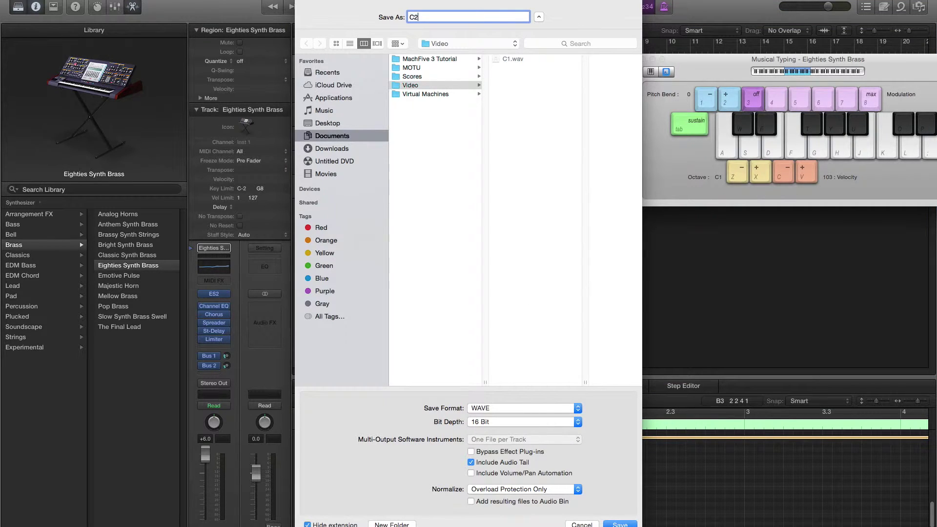
key("Return")
Step: Export the third track's region as an audio file named C3 with the audio tail included
right_click(547, 116)
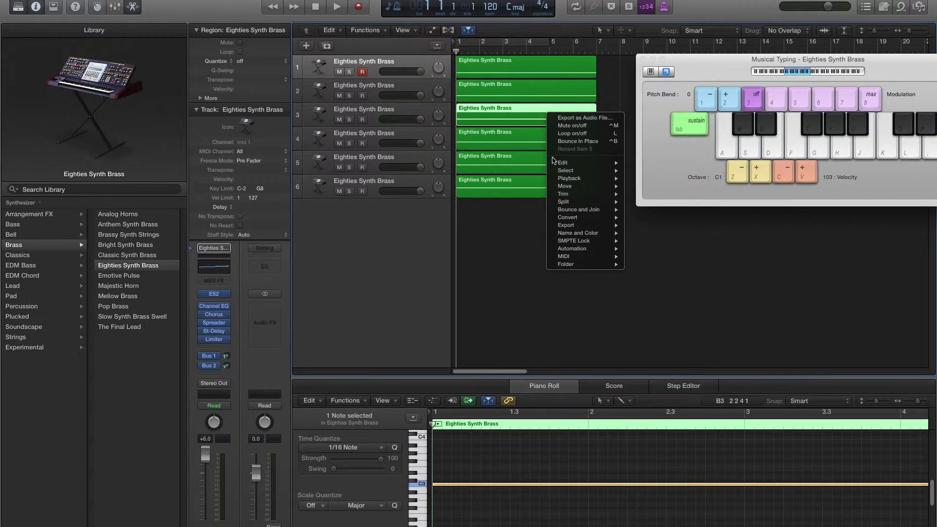
mouse_move(579, 228)
left_click(663, 233)
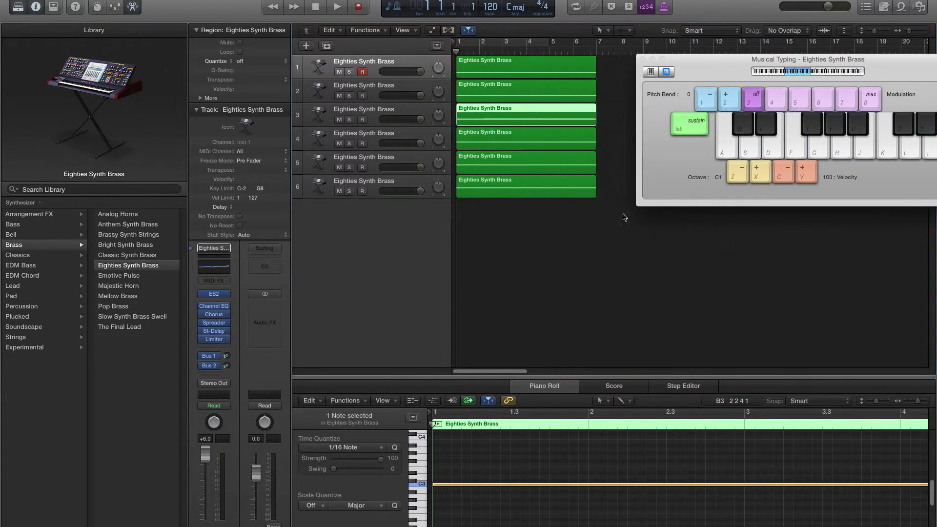
left_click(488, 462)
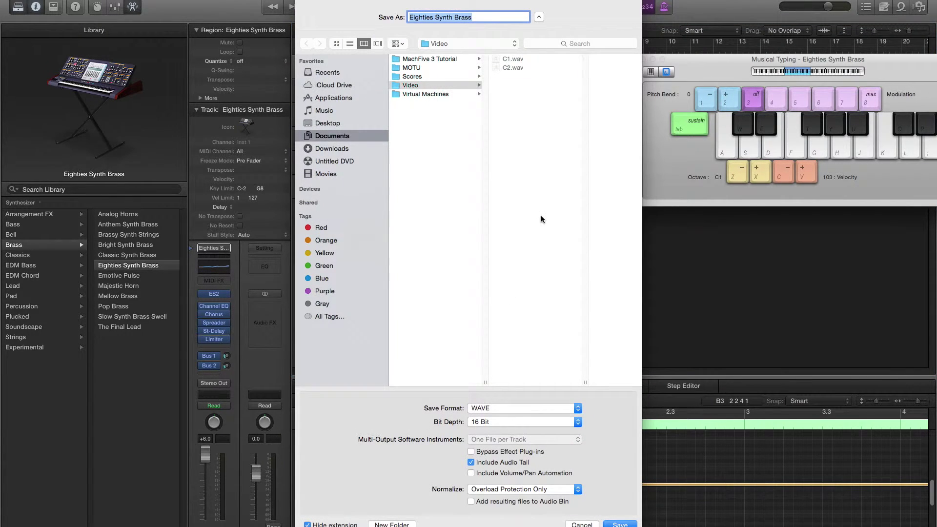
type("C3")
key("Return")
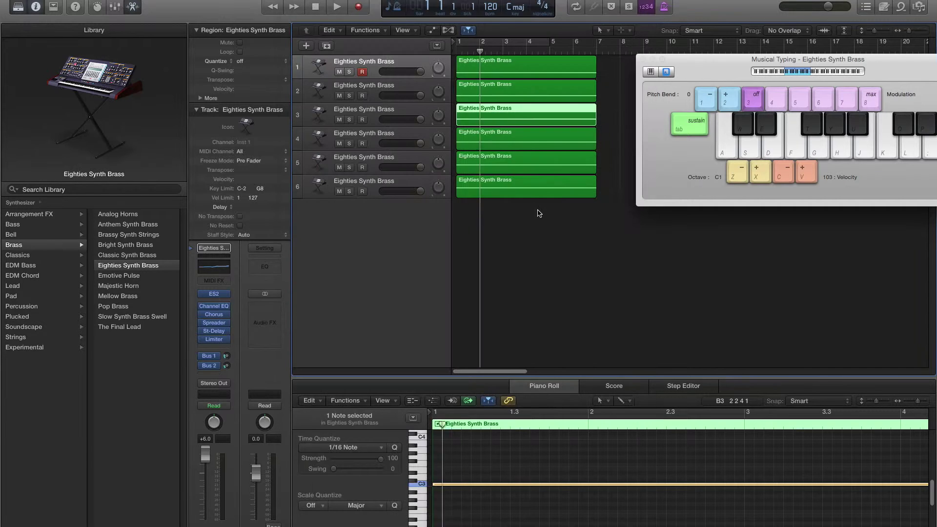
Step: Export the fourth track's region as a WAVE audio file named C4 in the Video folder
right_click(496, 131)
mouse_move(521, 242)
left_click(609, 251)
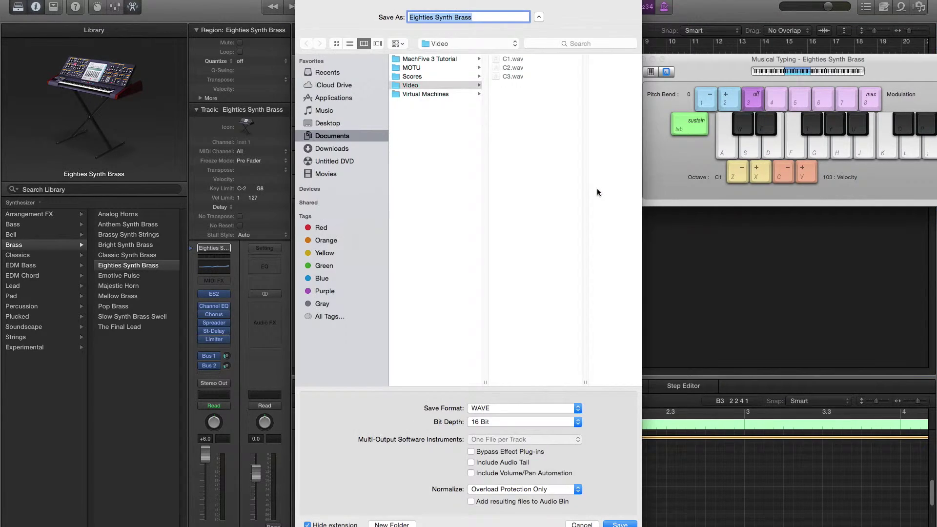
type("C4")
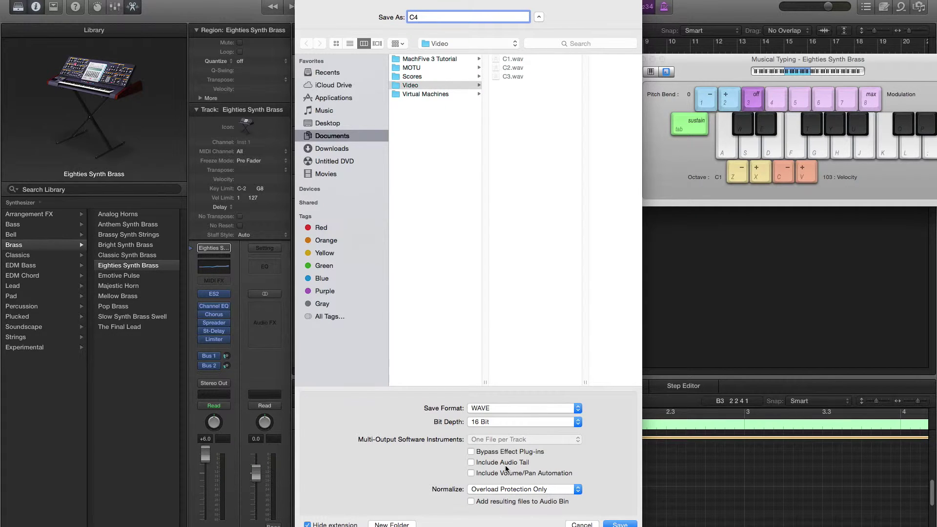
key("Return")
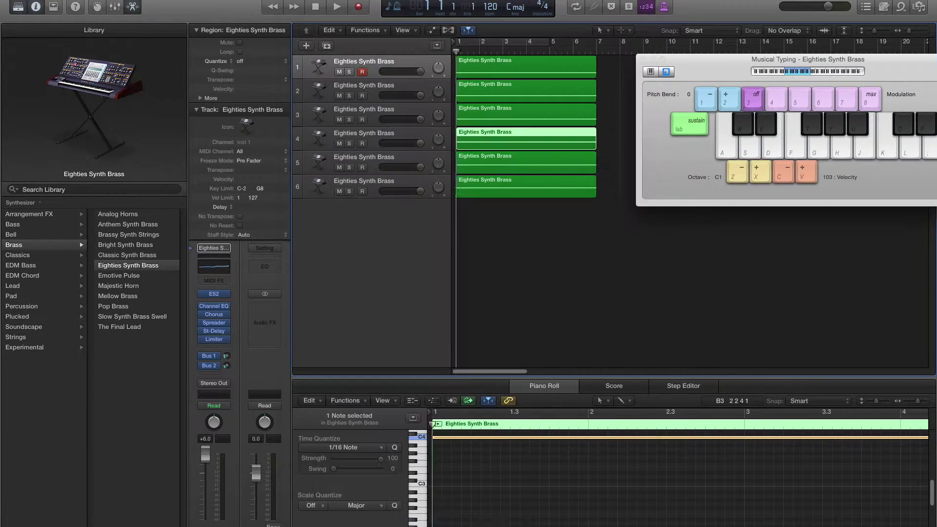
Step: Export the fifth track's region as an audio file named C5 with the audio tail included
right_click(508, 163)
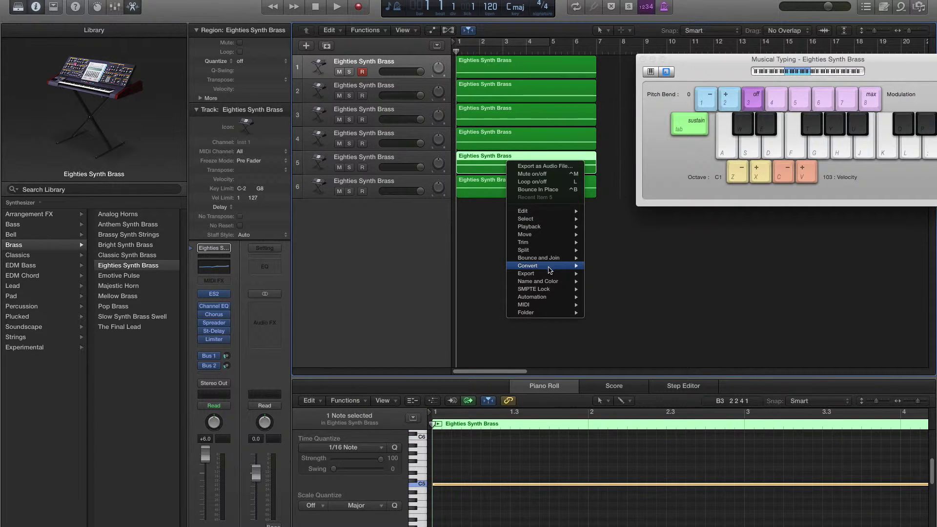
left_click(610, 282)
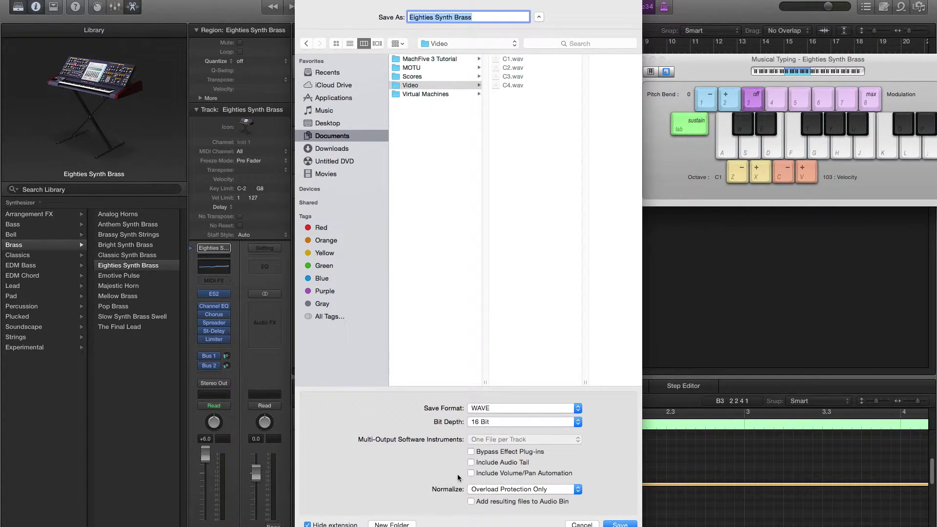
left_click(491, 463)
type("C5")
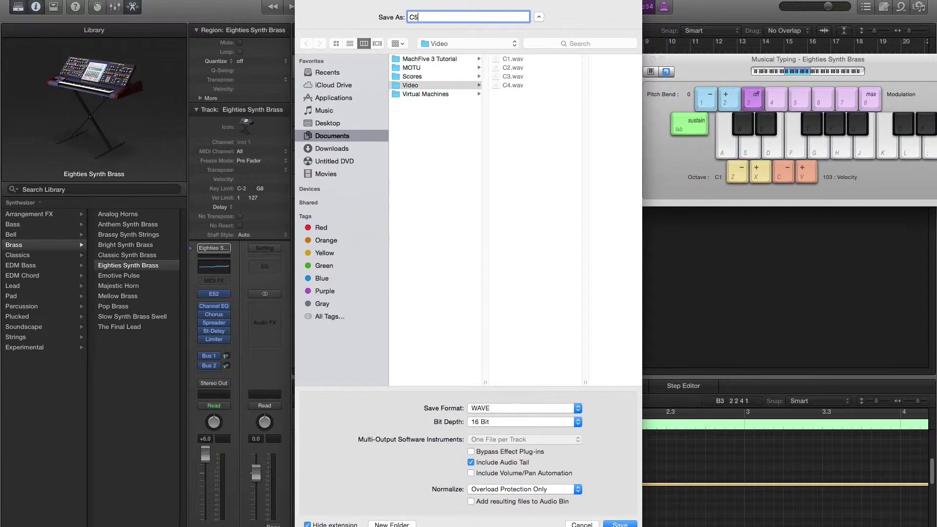
key("Return")
Step: Export the sixth track's region as an audio file named C6 with the audio tail included, and deselect the region
right_click(520, 185)
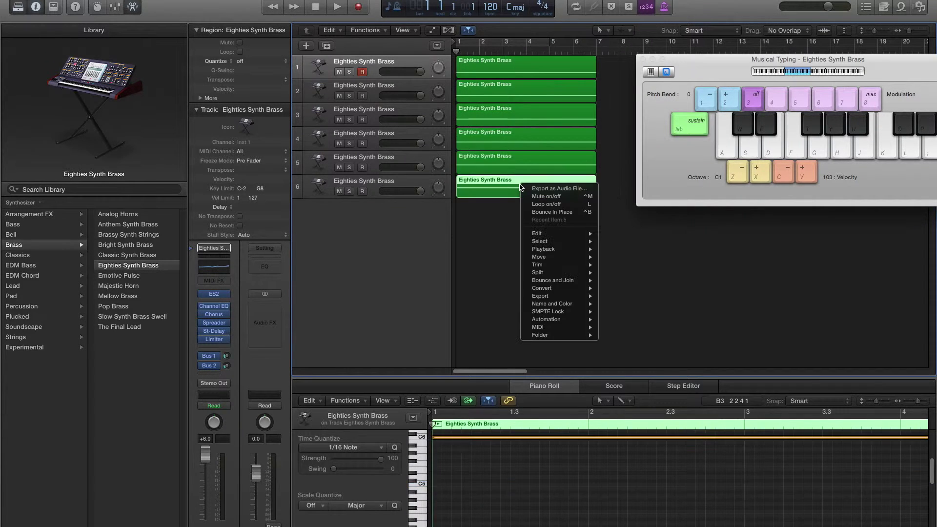
mouse_move(568, 289)
left_click(630, 301)
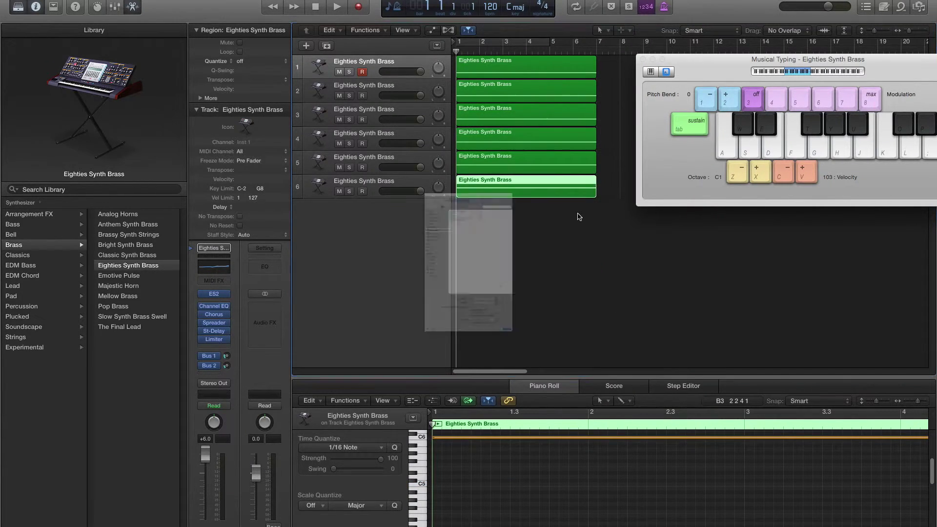
type("C6")
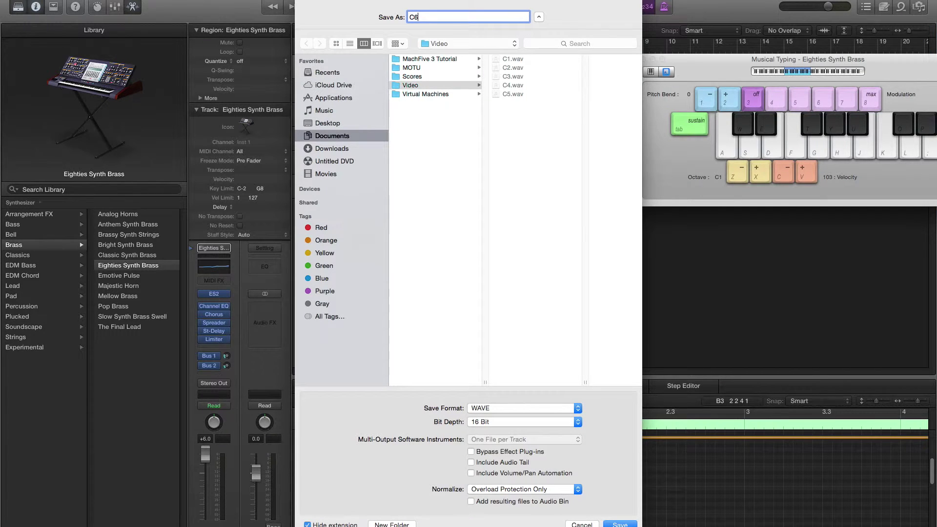
left_click(471, 462)
key("Return")
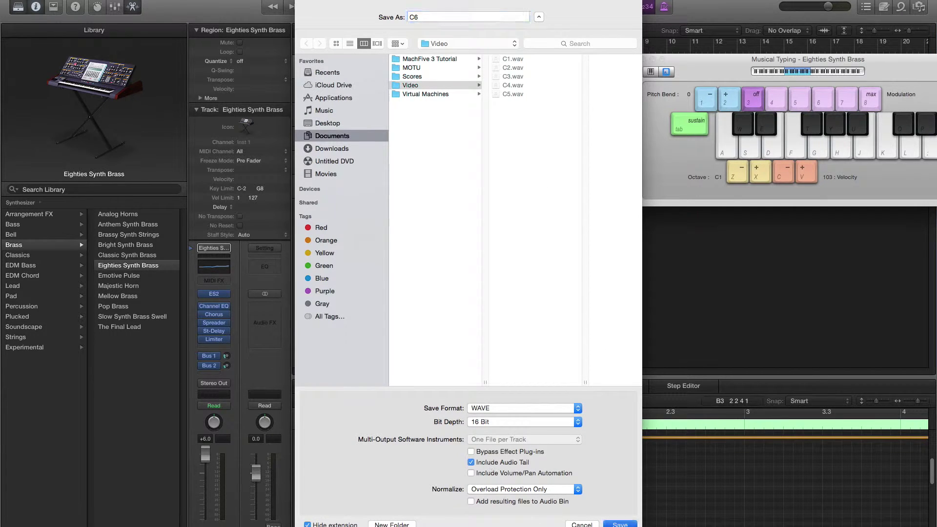
left_click(529, 233)
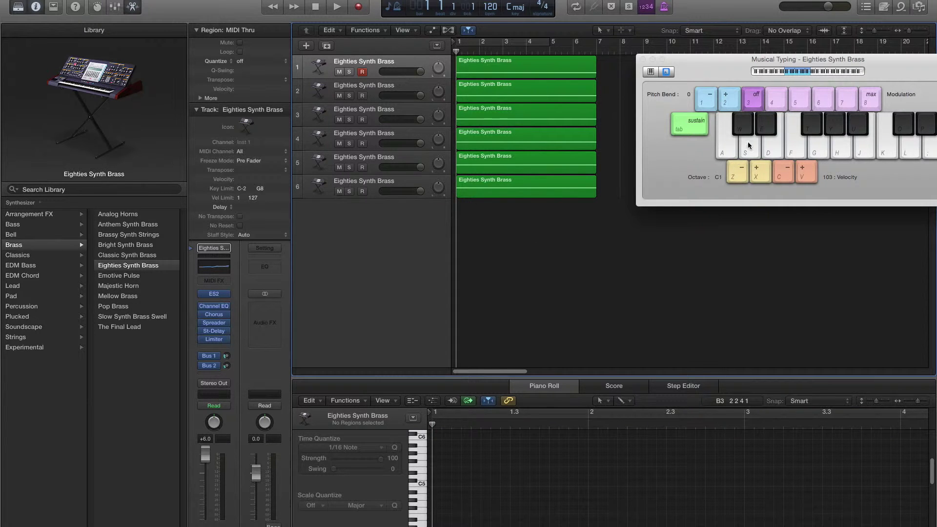
Step: Switch to the Video folder in Finder and create a new folder named Eighties Syhnth Brass
left_click_drag(936, 244, 497, 140)
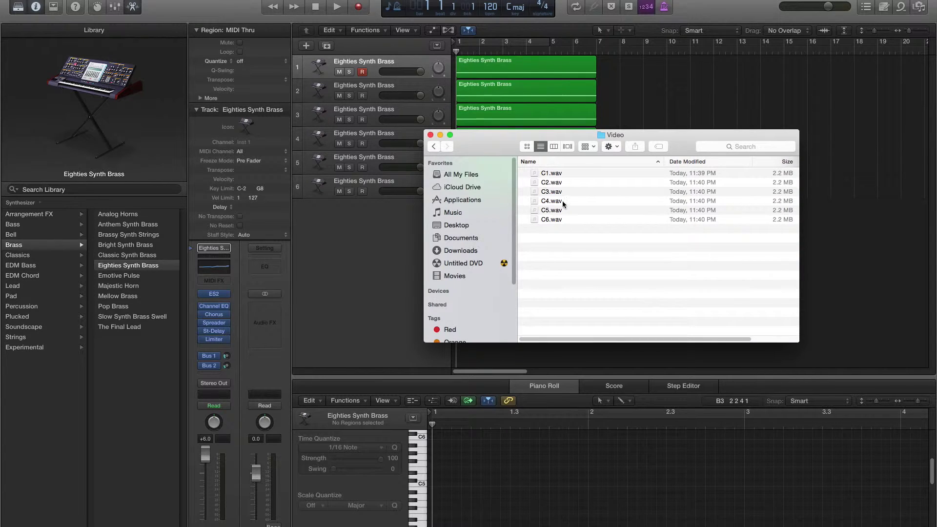
right_click(546, 255)
left_click(560, 258)
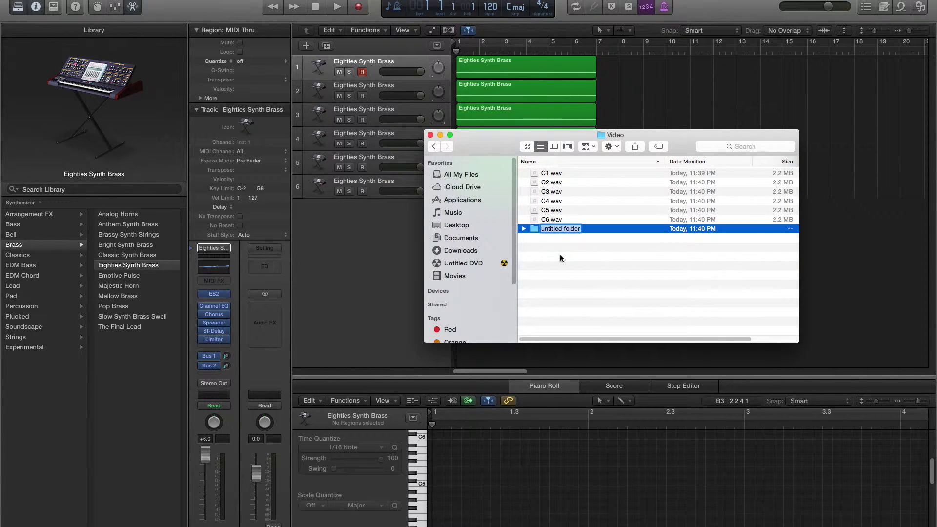
type("Eighties Syhnth Bras")
key("Return")
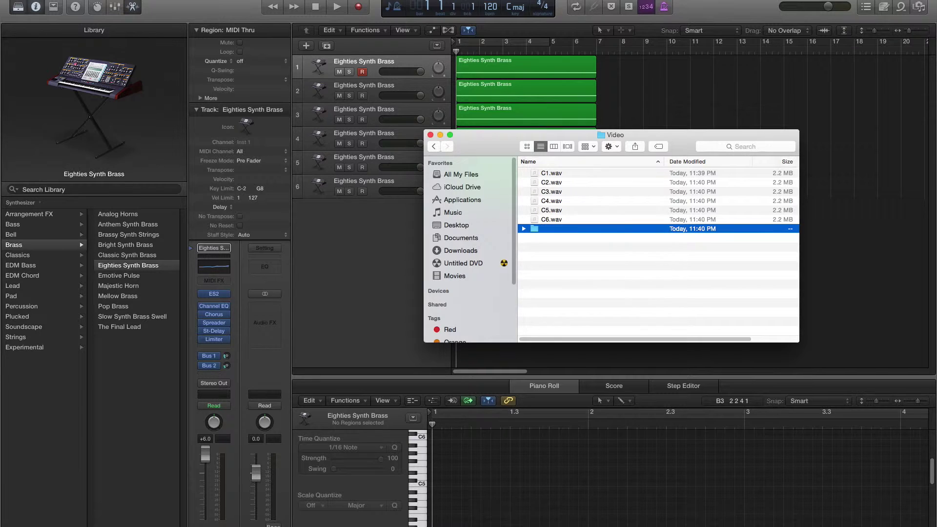
Step: Move C1.wav through C6.wav into the Eighties Syhnth Brass folder and compress that folder into a zip archive
left_click(580, 285)
left_click(555, 175)
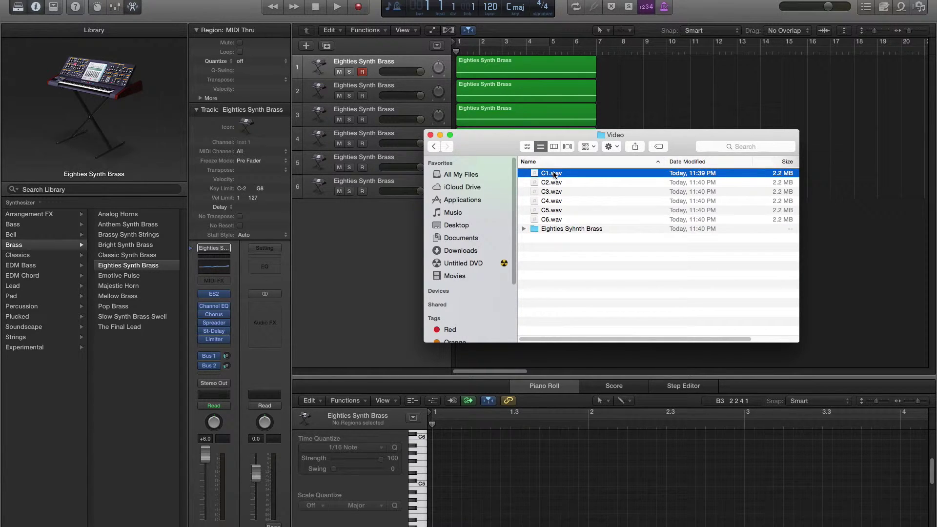
left_click(558, 220, "shift")
left_click_drag(559, 221, 546, 228)
left_click(561, 240)
left_click(366, 128)
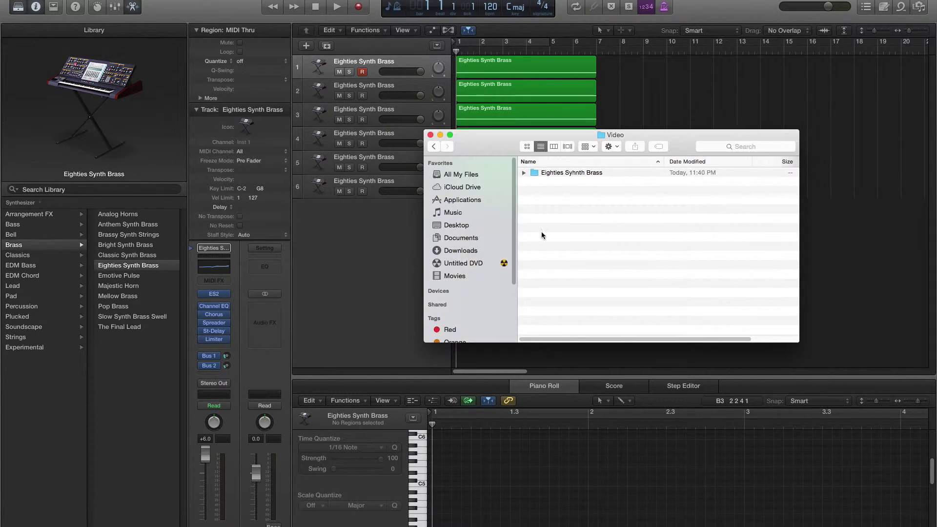
right_click(549, 173)
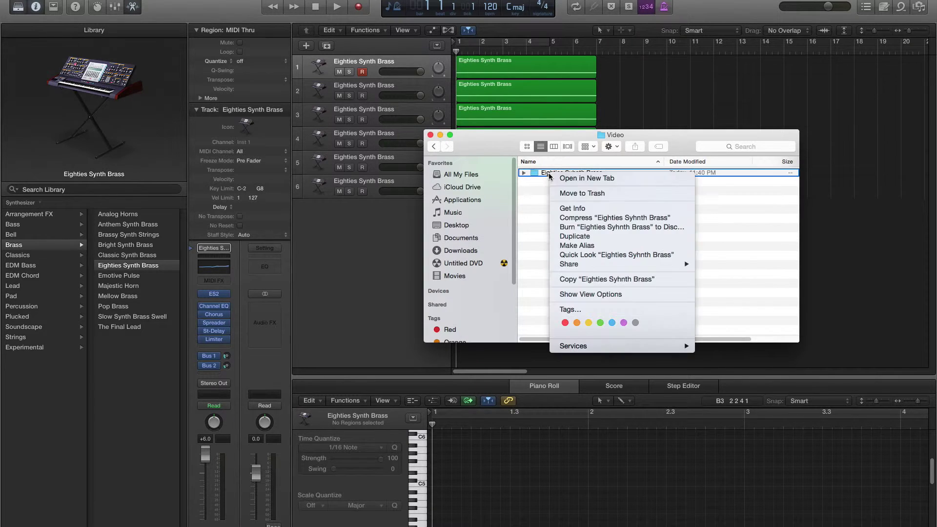
left_click(596, 217)
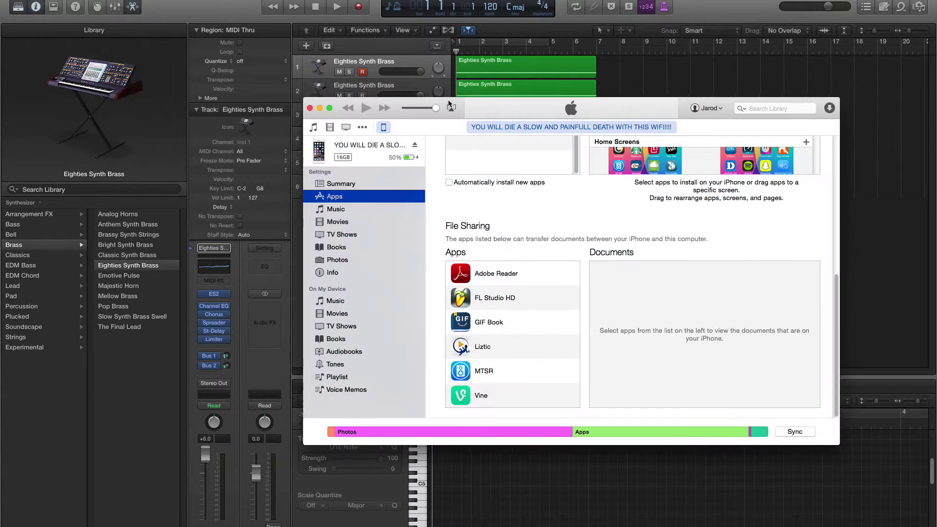
Step: In iTunes, add Eighties Syhnth Brass.zip from the Video folder to FL Studio HD's shared documents on the iPhone
scroll(486, 364, "down", 3)
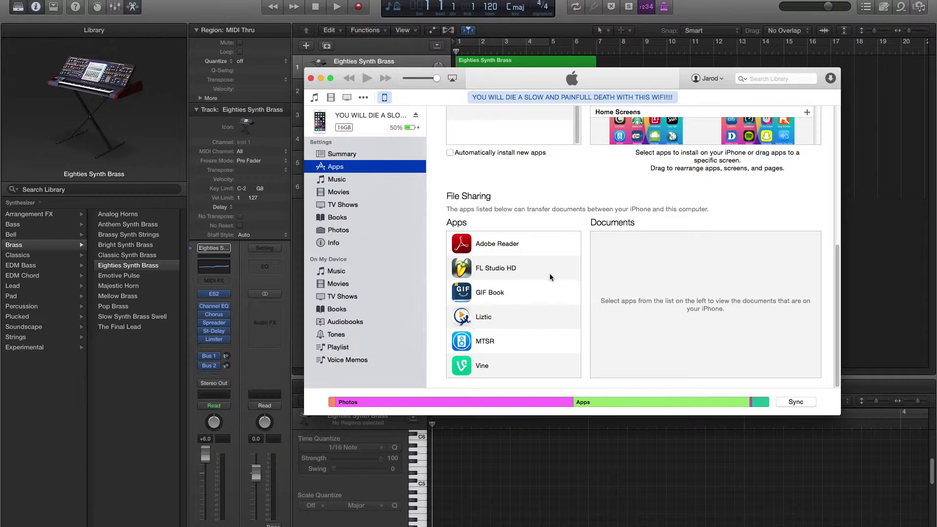
left_click(513, 269)
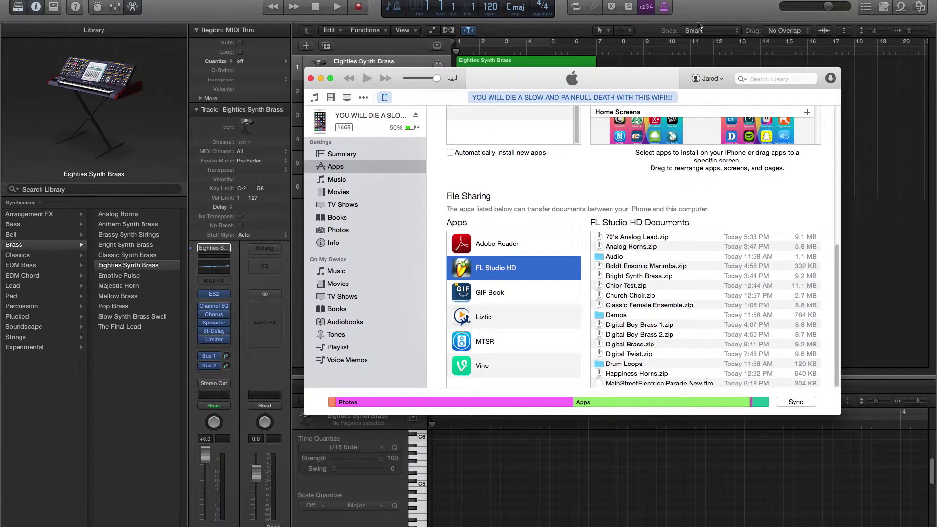
left_click_drag(680, 1, 614, 2)
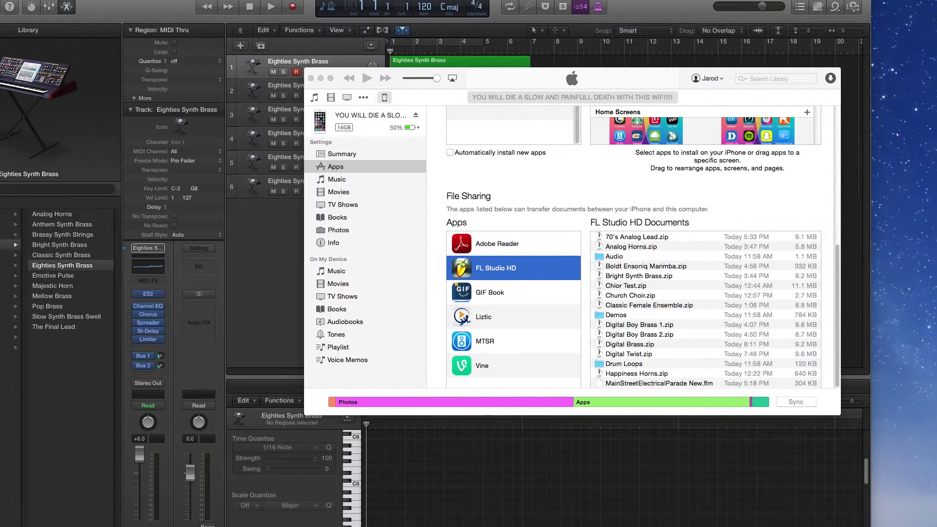
left_click_drag(936, 244, 580, 54)
left_click_drag(625, 94, 667, 337)
left_click_drag(577, 52, 811, 154)
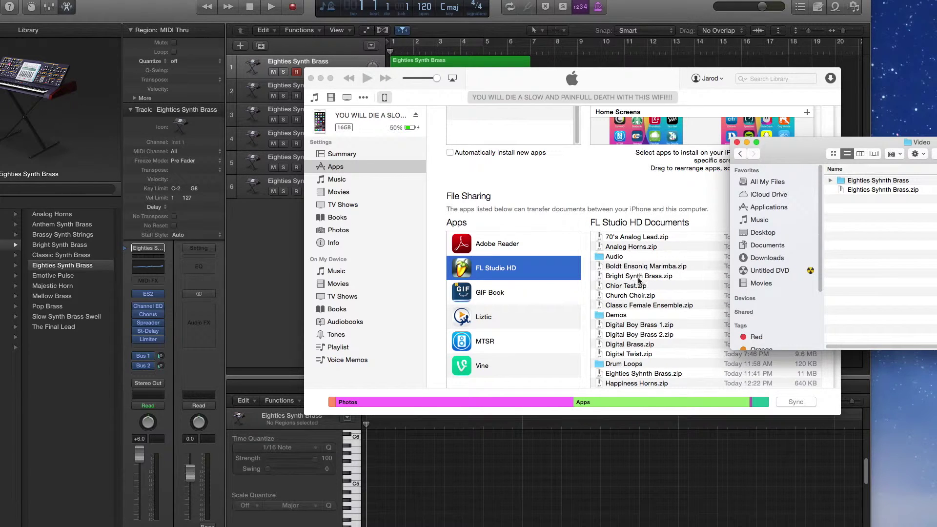
Step: Look for the archive in the FL Studio HD documents list and close the Video folder window
scroll(649, 295, "down", 1)
scroll(650, 295, "down", 4)
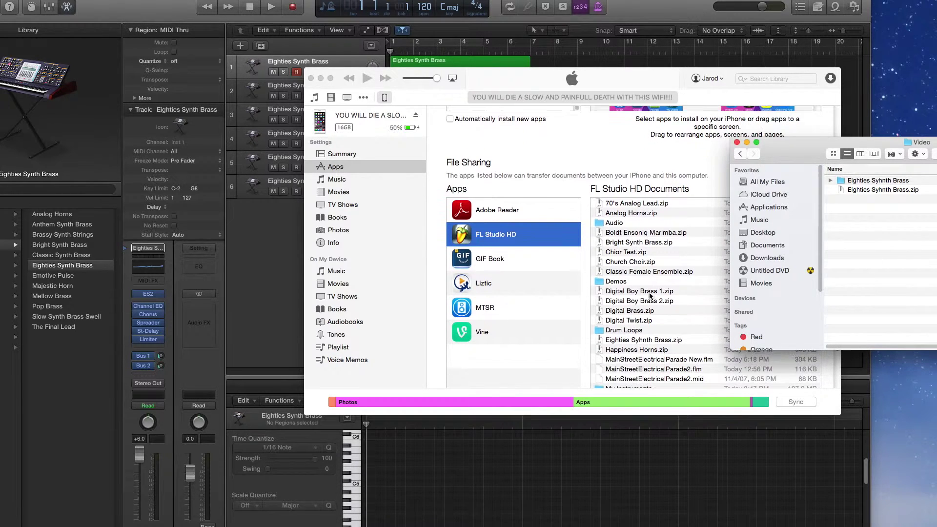
left_click(643, 345)
left_click(887, 272)
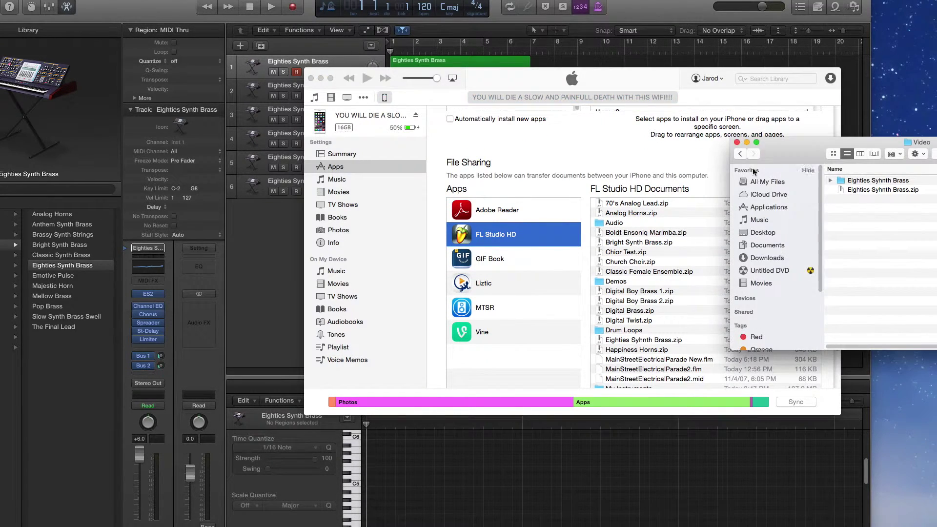
left_click(737, 142)
left_click(431, 133)
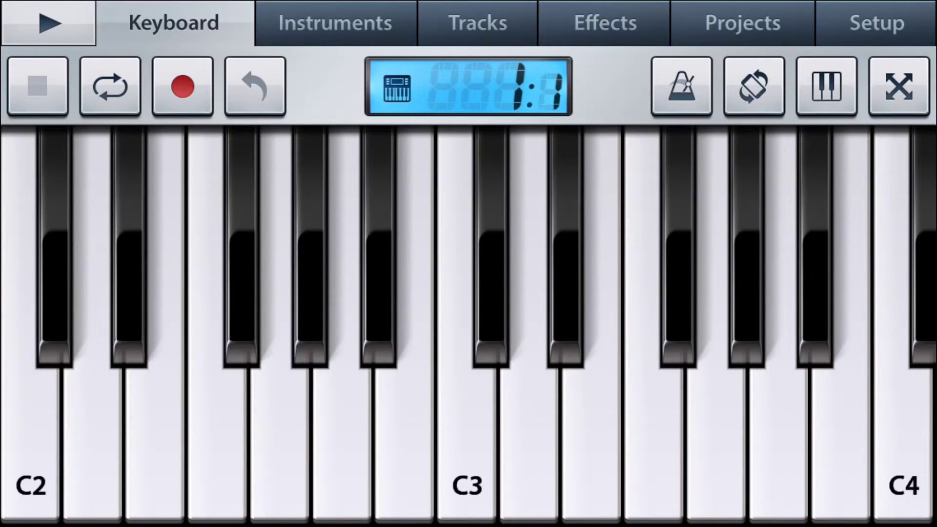
Step: Switch to FL Studio Mobile and create an instrument from the Eighties Syhnth Brass zip archive among the projects
left_click(743, 22)
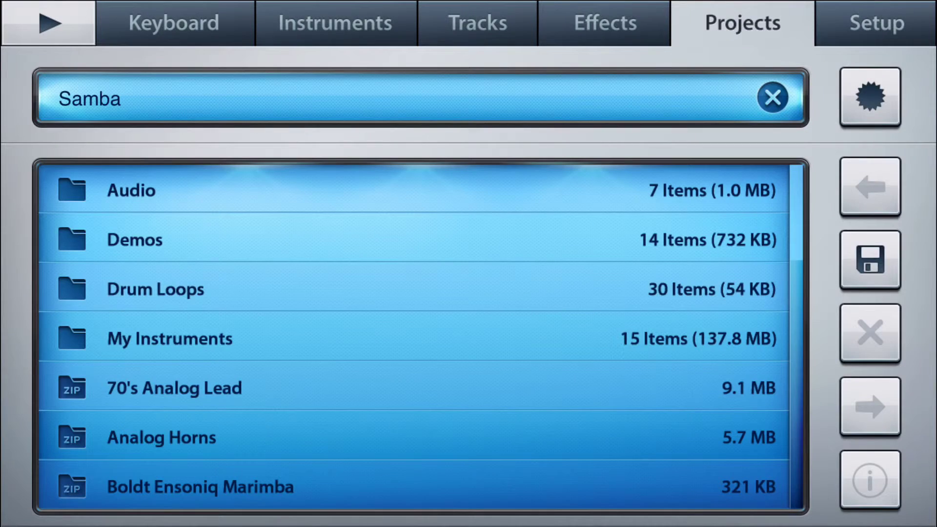
scroll(414, 337, "down", 10)
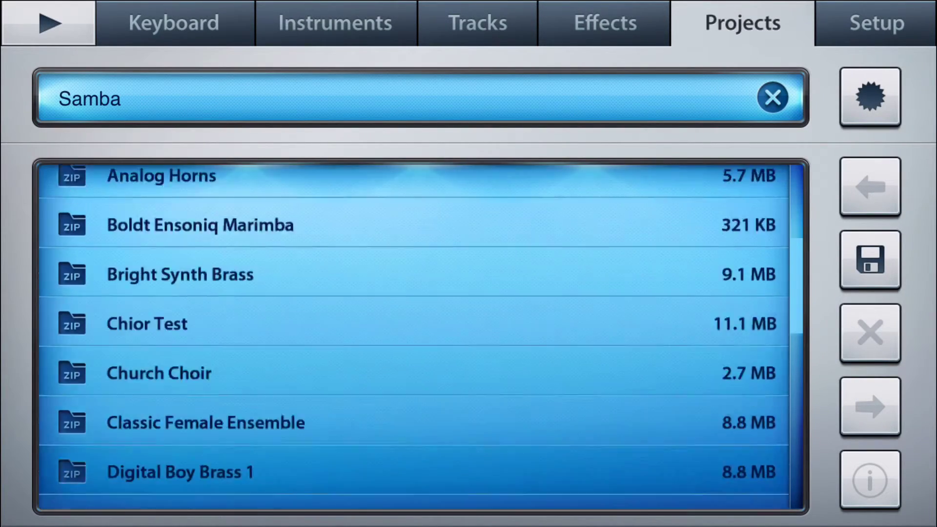
scroll(414, 337, "down", 3)
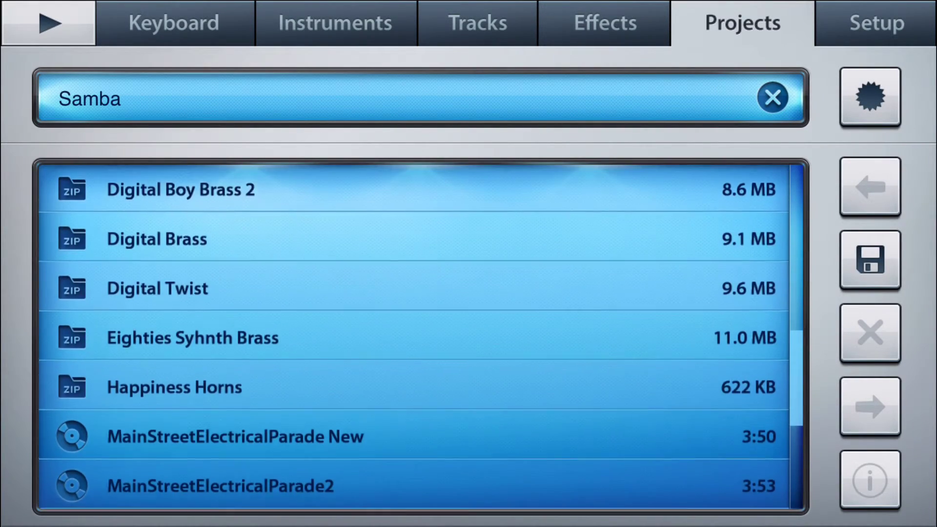
left_click(413, 334)
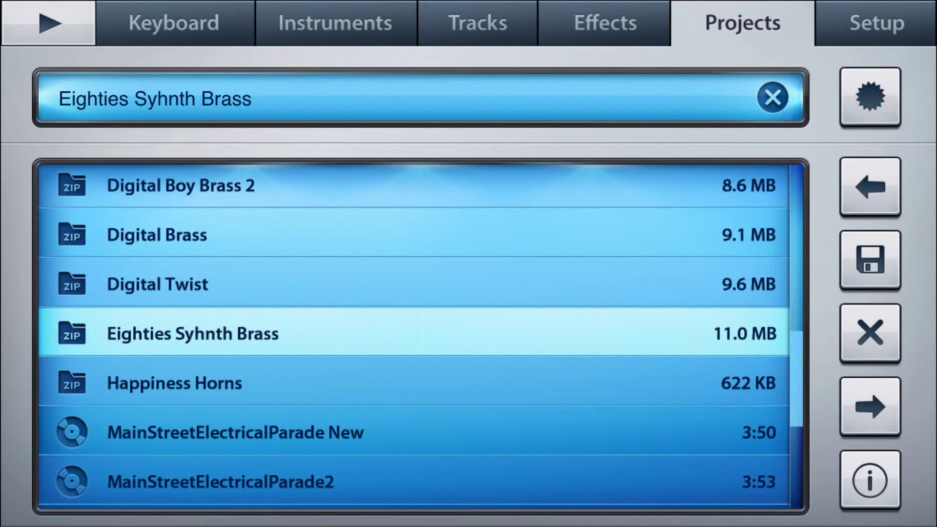
left_click(870, 187)
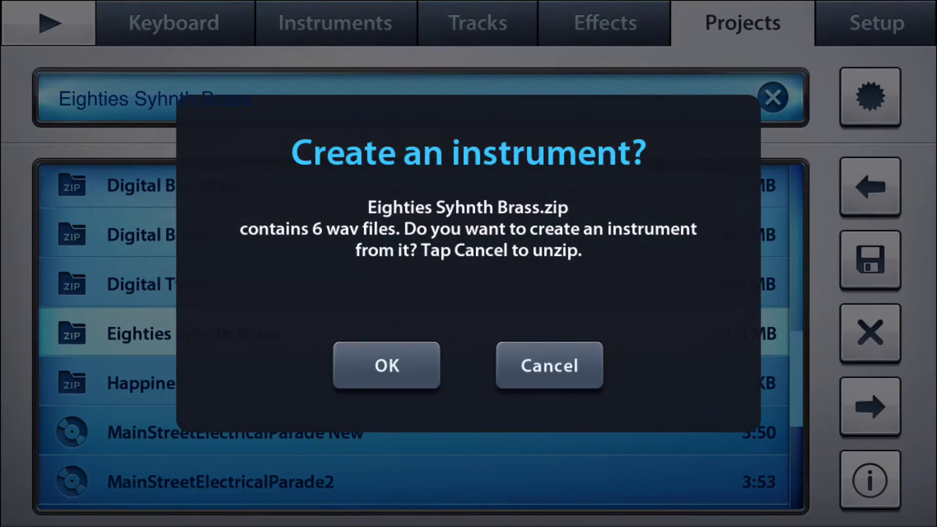
left_click(386, 366)
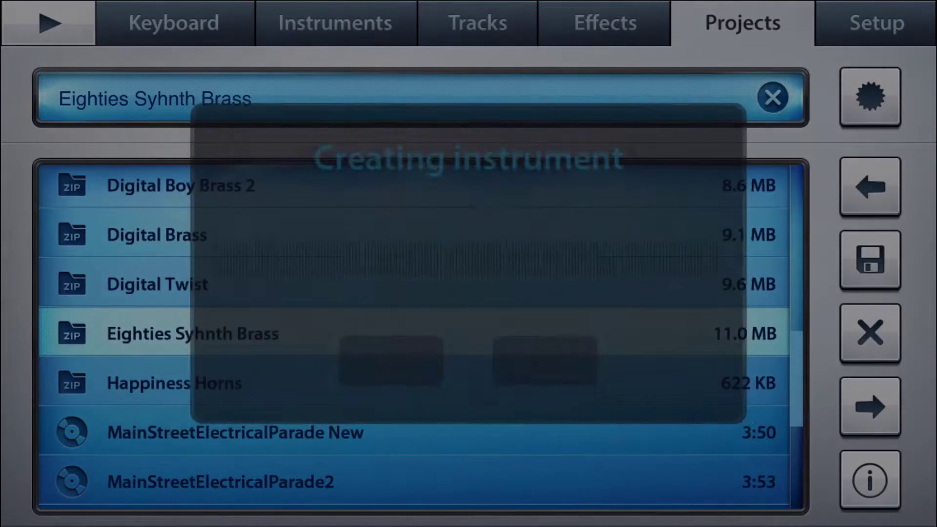
left_click(468, 366)
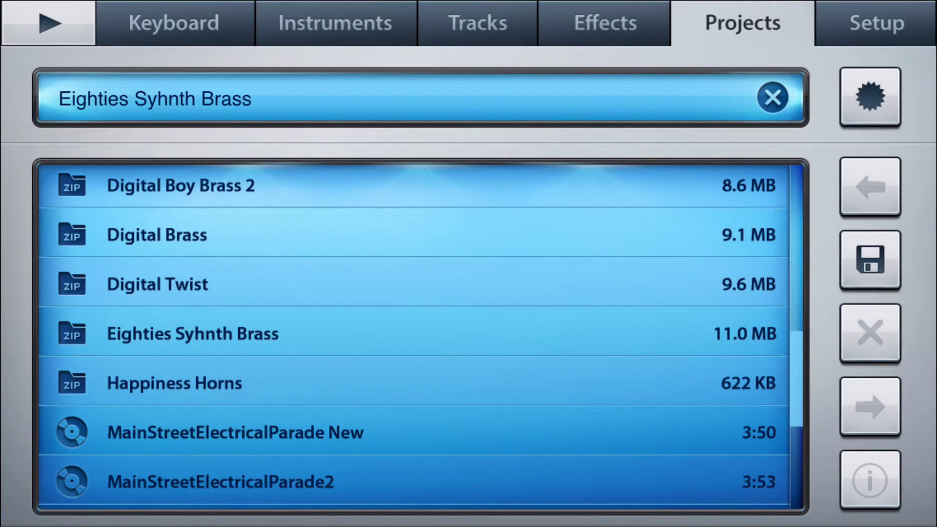
Step: Set the Eighties Syhnth Brass sampler instrument's volume to 100% and return to the keyboard
left_click(336, 23)
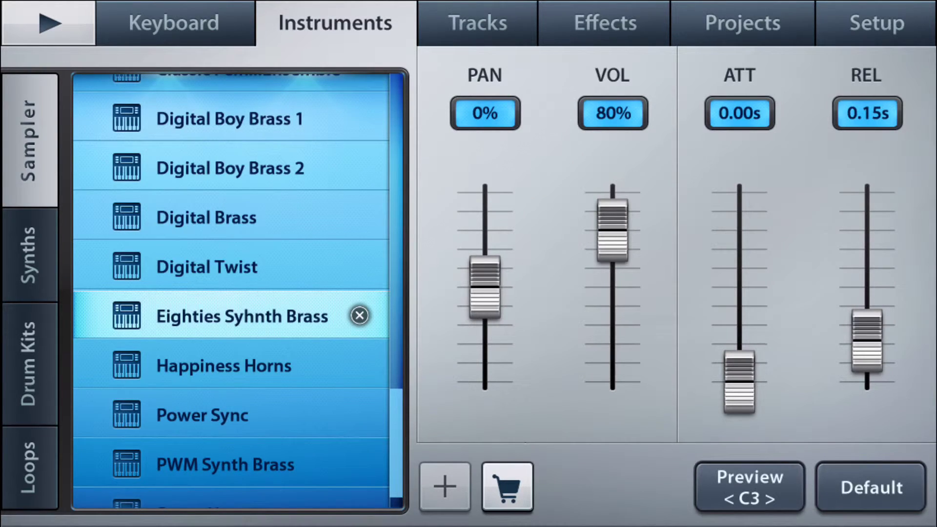
left_click_drag(613, 231, 613, 192)
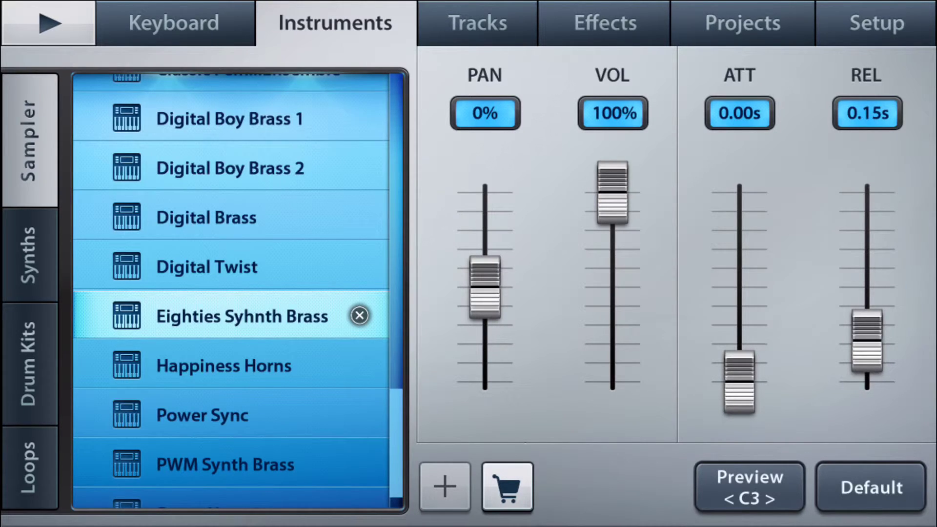
left_click(174, 23)
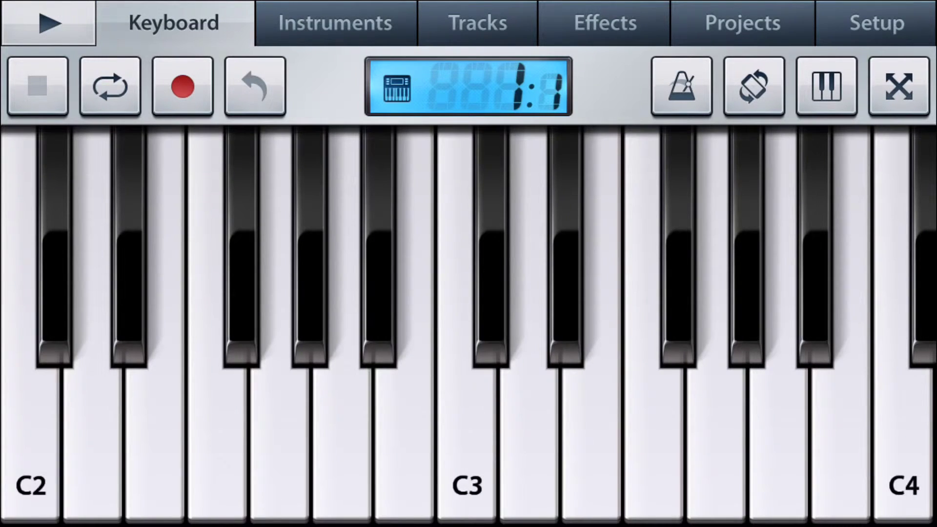
Step: Play test notes between C2 and C4 on the keyboard to hear the new instrument
left_click(281, 439)
left_click(592, 439)
left_click(716, 439)
left_click(903, 439)
left_click(530, 440)
left_click(219, 440)
left_click(592, 439)
left_click(778, 440)
left_click(405, 439)
left_click(654, 439)
left_click(530, 439)
left_click(405, 439)
left_click(592, 439)
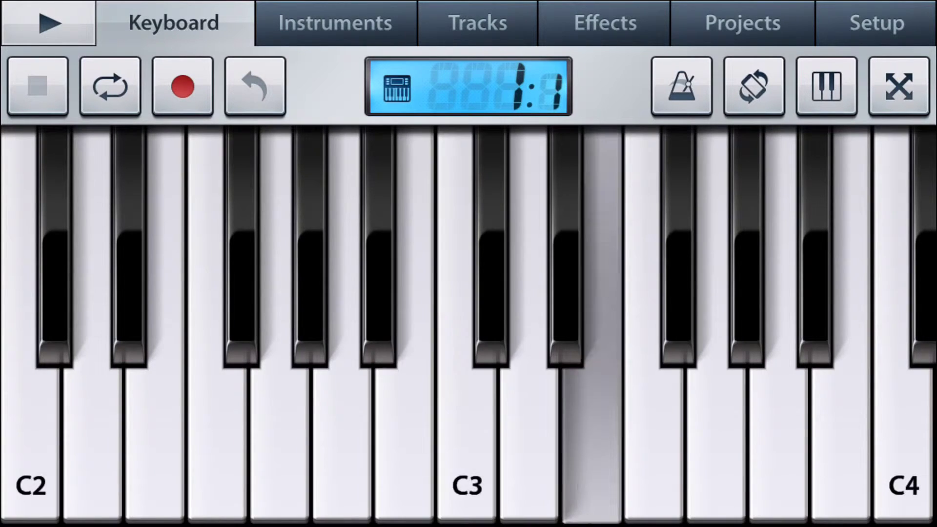
Step: Shift the keyboard up to the C4 to C5 range and play white and black keys to test the higher notes
left_click(826, 86)
left_click(826, 87)
left_click(468, 439)
left_click(467, 439)
left_click(592, 439)
left_click(716, 439)
left_click(779, 439)
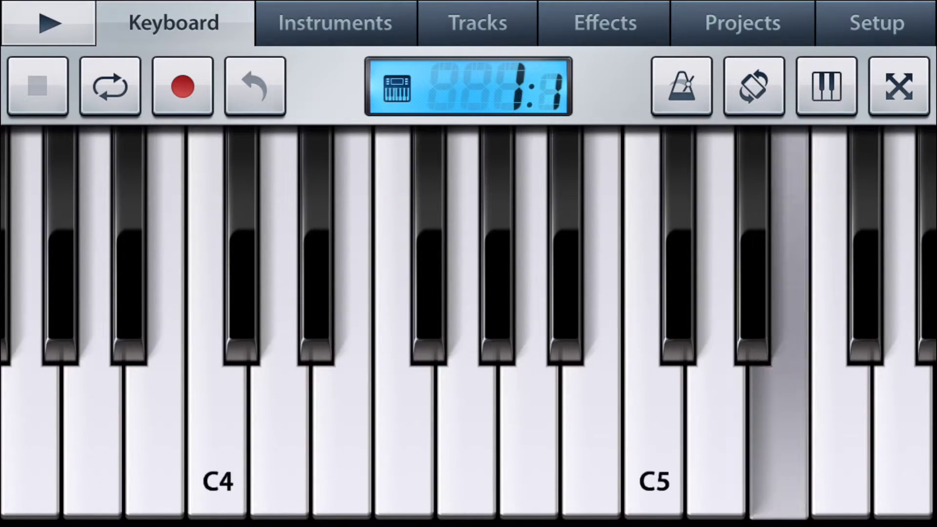
left_click(717, 439)
left_click(279, 439)
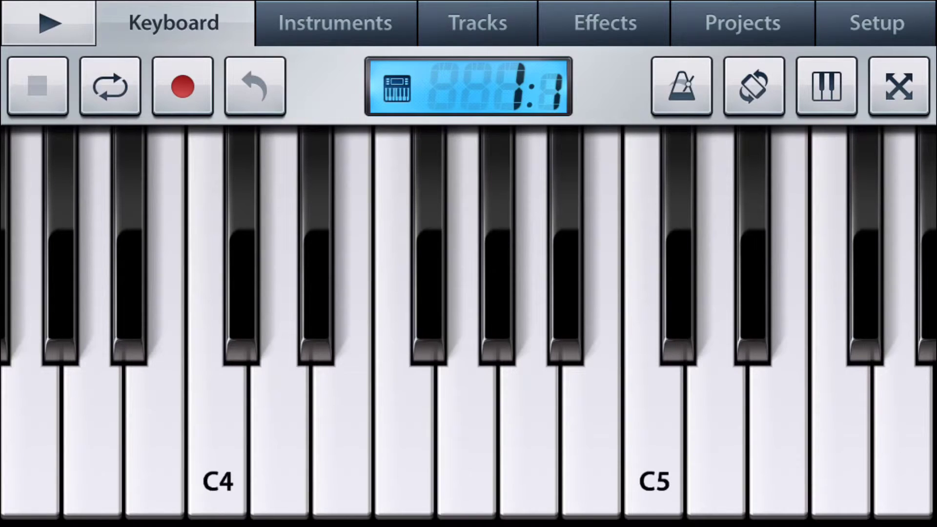
left_click(467, 439)
left_click(717, 439)
left_click(779, 439)
left_click(903, 439)
left_click(842, 439)
left_click(779, 440)
left_click(654, 439)
left_click(592, 439)
left_click(467, 439)
left_click(404, 440)
left_click(316, 293)
left_click(242, 293)
left_click(61, 292)
left_click(155, 439)
left_click(429, 292)
left_click(565, 292)
left_click(753, 293)
left_click(842, 439)
left_click(497, 293)
left_click(343, 439)
left_click(241, 293)
left_click_drag(437, 322, 500, 322)
left_click(478, 22)
mouse_move(468, 254)
left_mouse_down()
mouse_move(468, 310)
mouse_move(469, 254)
left_mouse_up()
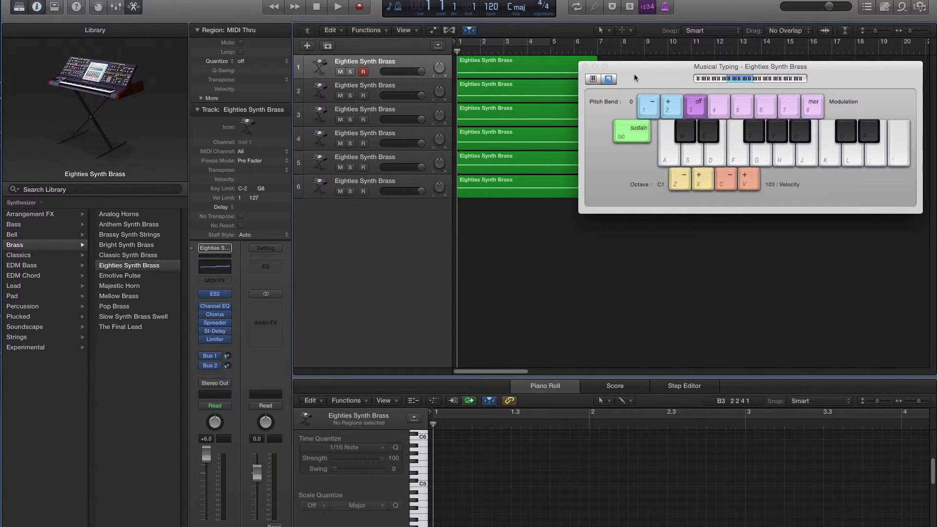
Step: Switch to Logic Pro X, raise the Musical Typing octave to C4 and play the original Eighties Synth Brass for comparison
key("g")
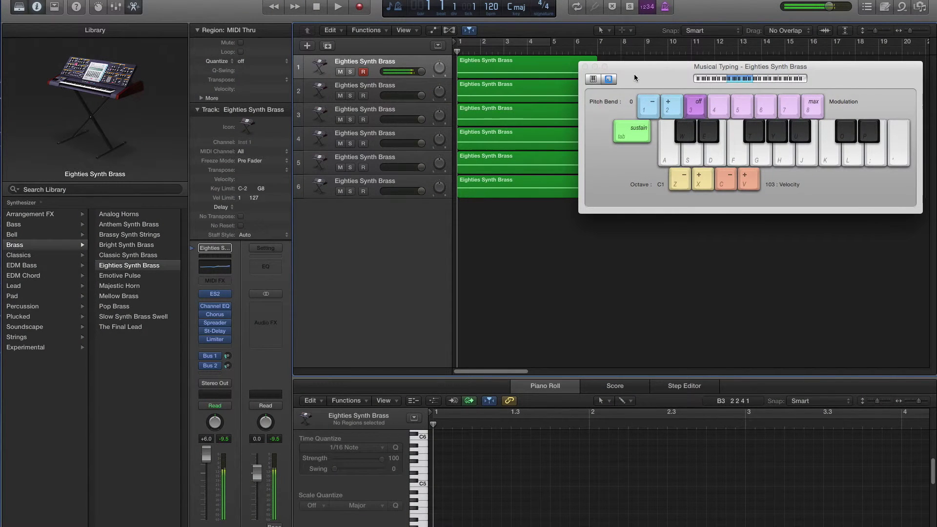
key("x")
key("x")
key("x")
key("g")
key("k")
key("l")
key("j")
key("k")
key("j")
key("s")
key("d")
key("f")
key("j")
key("j")
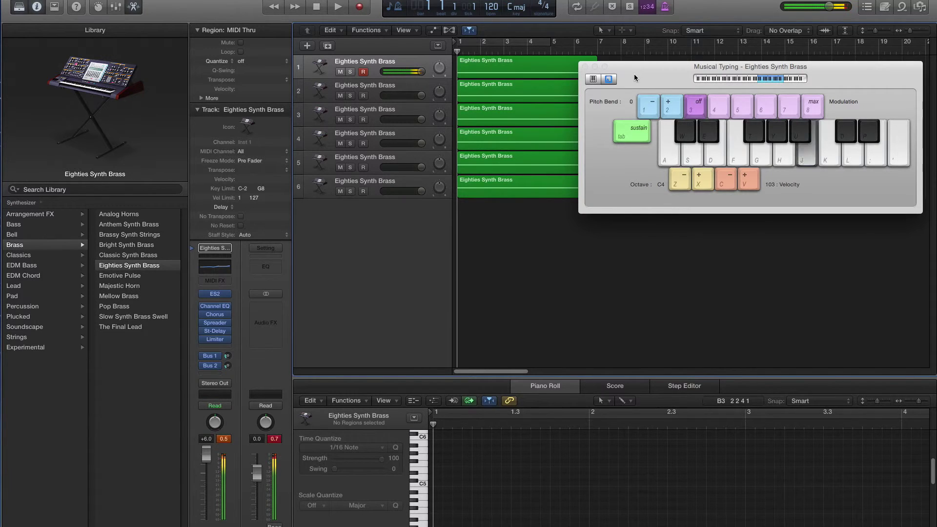
key("g")
key("g")
key("d")
key("f")
key("s")
key("g")
key("j")
key("l")
Step: Play more Eighties Synth Brass notes while alternating octaves, ending with Musical Typing at octave C3
key("g")
key("k")
key("semicolon")
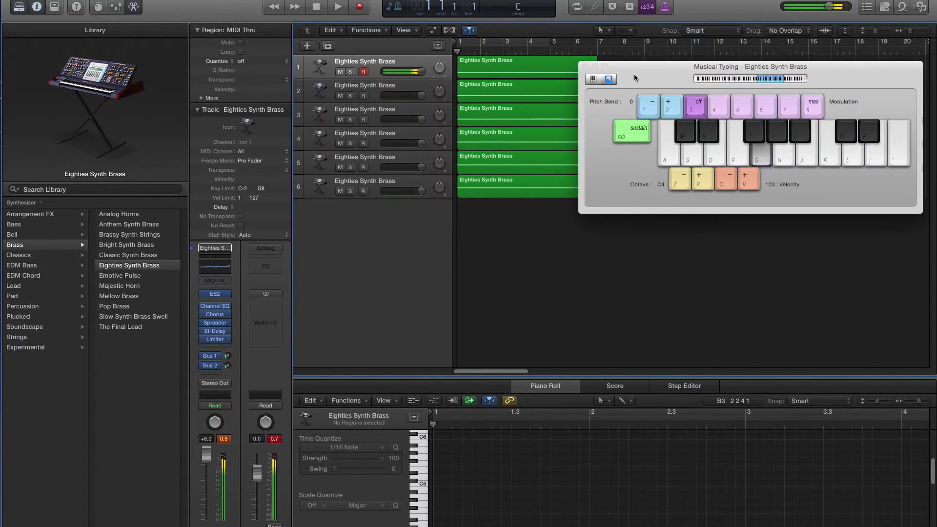
key("j")
key("l")
key("z")
key("g")
key("j")
key("l")
key("g")
key("j")
key("g")
key("j")
key("l")
key("j")
key("l")
key("g")
key("s")
key("j")
key("g")
key("x")
key("j")
key("l")
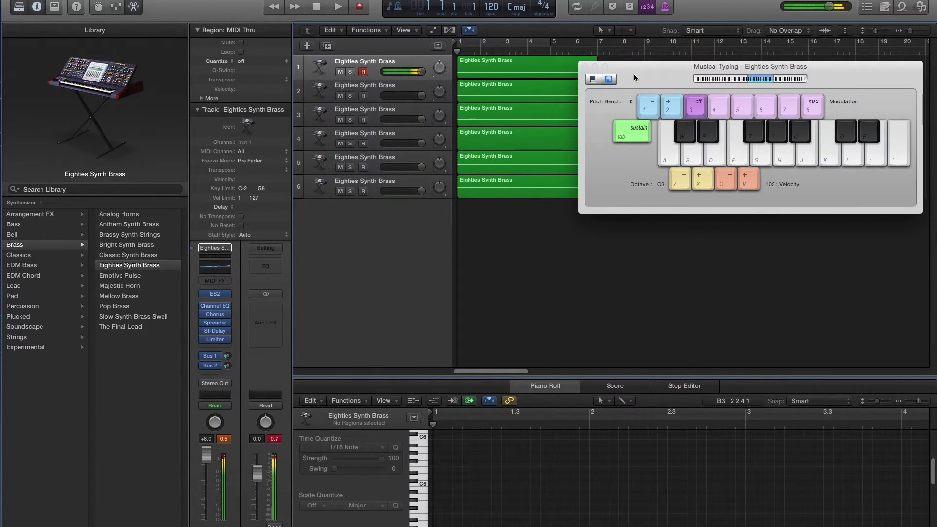
key("z")
key("j")
key("l")
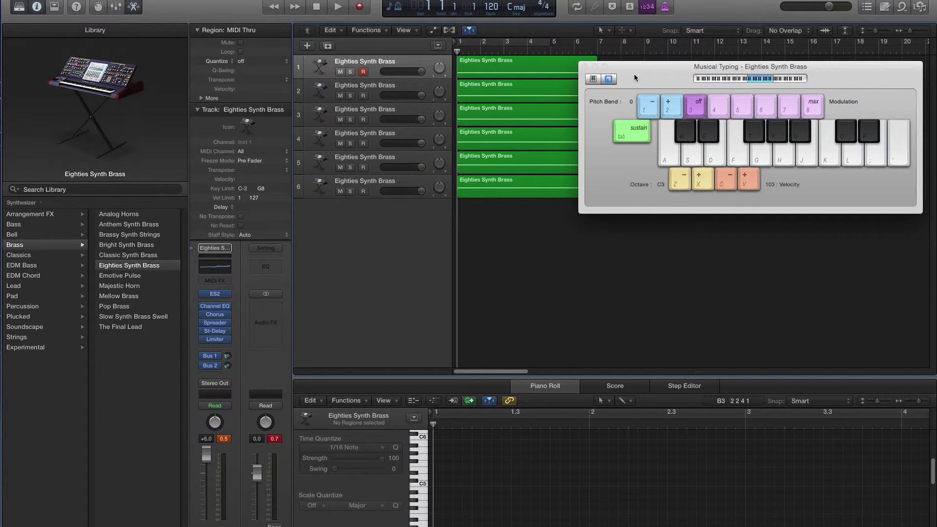
Step: Select the regions on the first four tracks in turn to review their sampled notes, and clear the selection
left_click(476, 69)
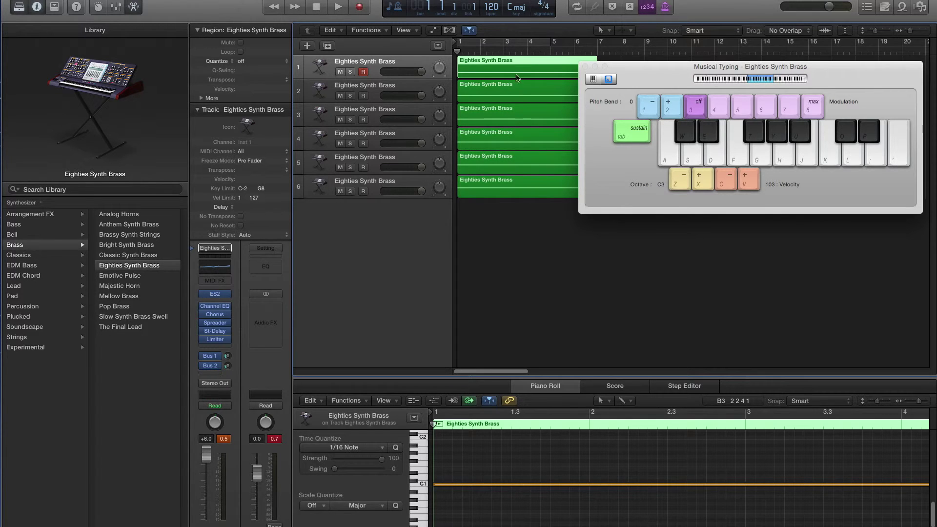
left_click(600, 251)
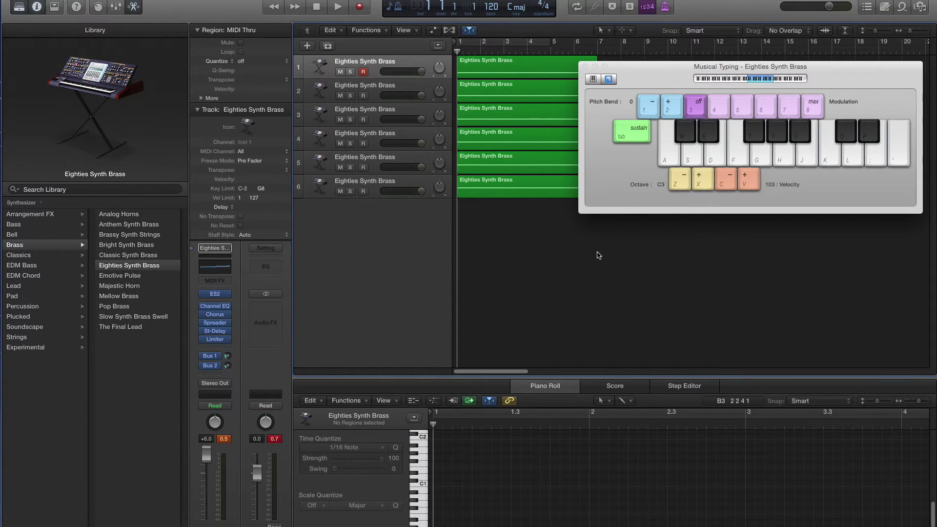
left_click(535, 87)
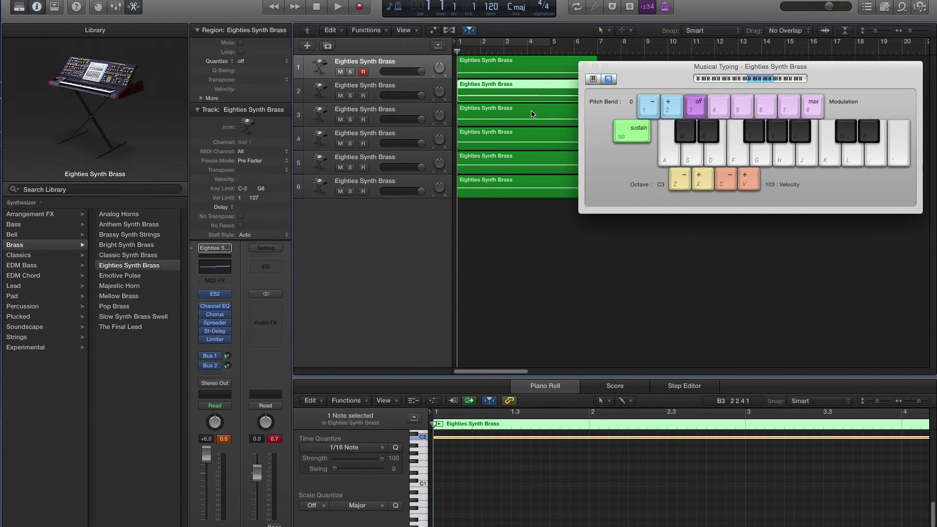
left_click(541, 217)
left_click(520, 110)
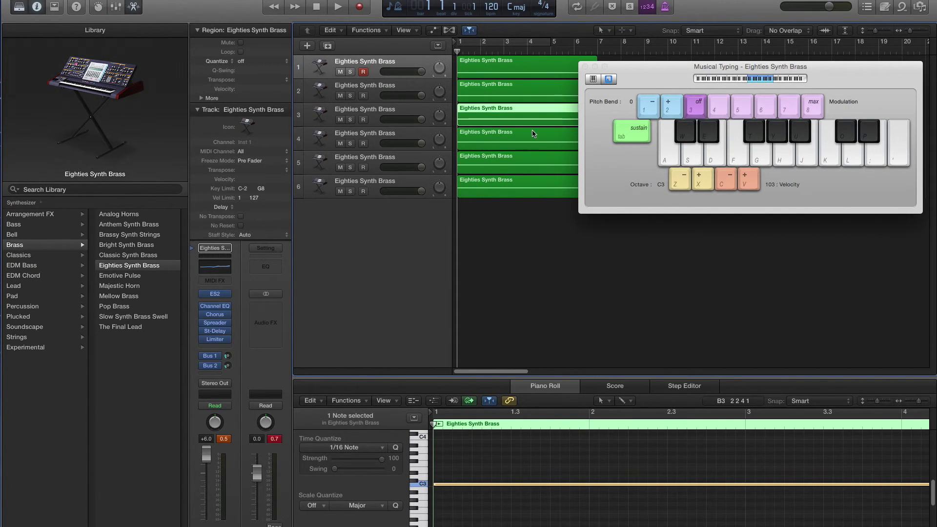
left_click(534, 141)
left_click(544, 207)
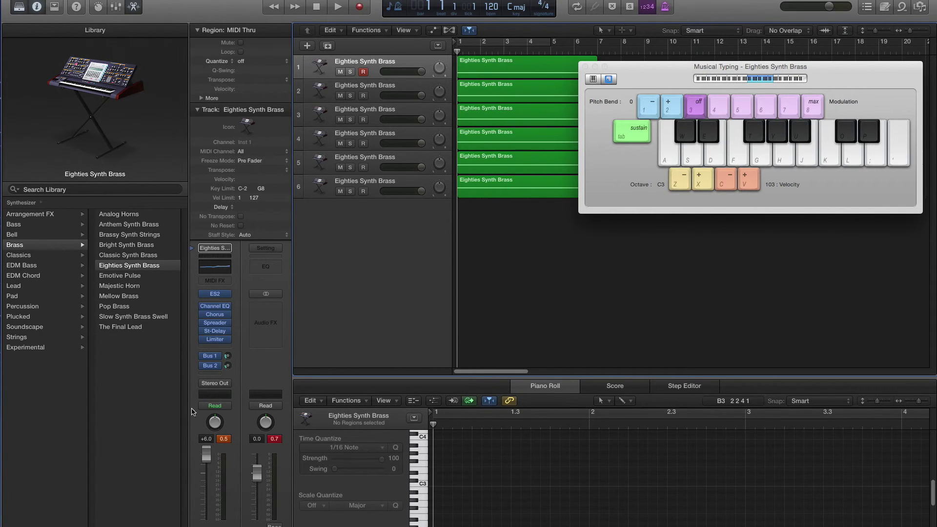
Step: Show the Library's main instrument categories, view the commands available for the third track's region, and deselect it
scroll(93, 366, "left", 3)
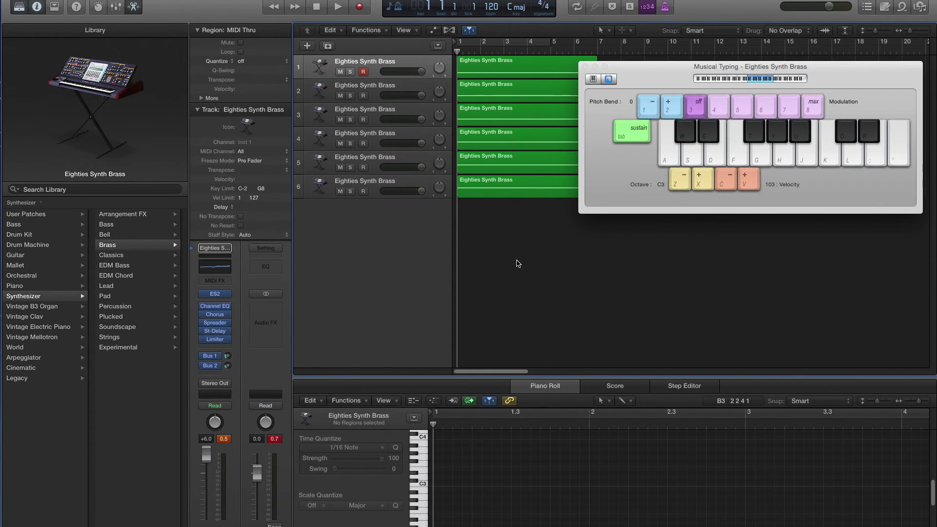
left_click(479, 74)
left_click(509, 218)
right_click(502, 111)
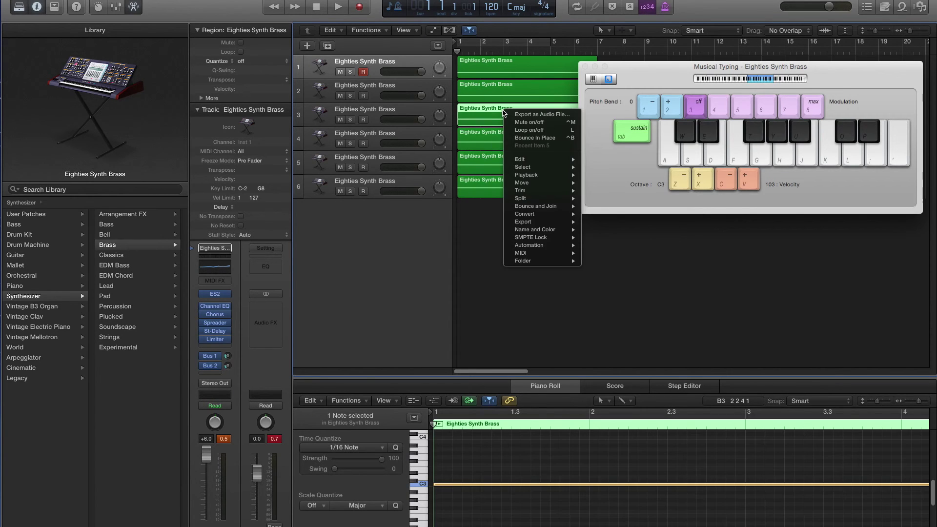
left_click(479, 255)
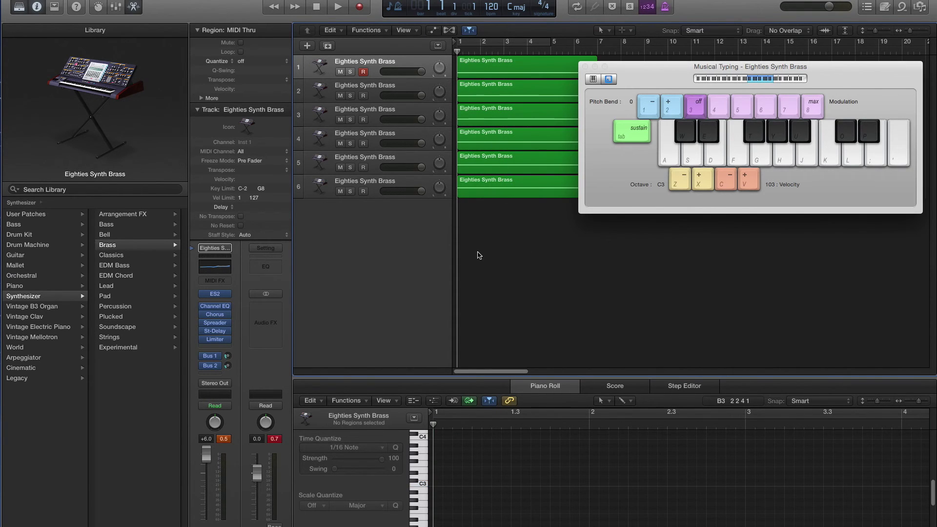